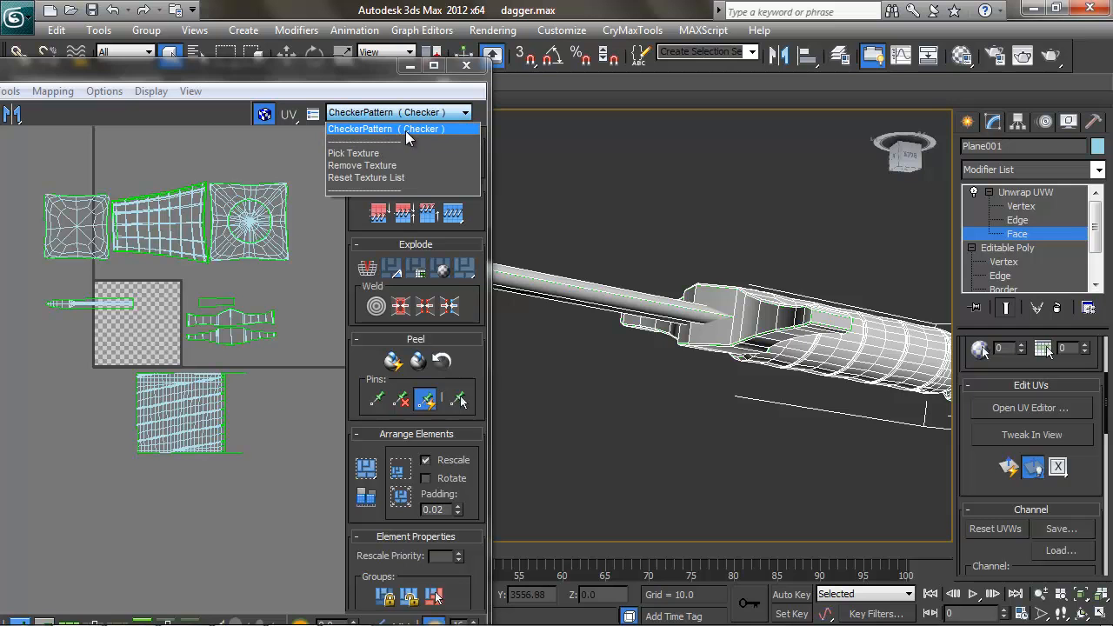
Step: Display the CheckerPattern texture on the dagger and turn off the edged-faces wireframe in the viewport
{"action": "left_click", "coordinate": [403, 130]}
{"action": "middle_click_drag", "start_coordinate": [592, 190], "coordinate": [704, 294], "text": "alt"}
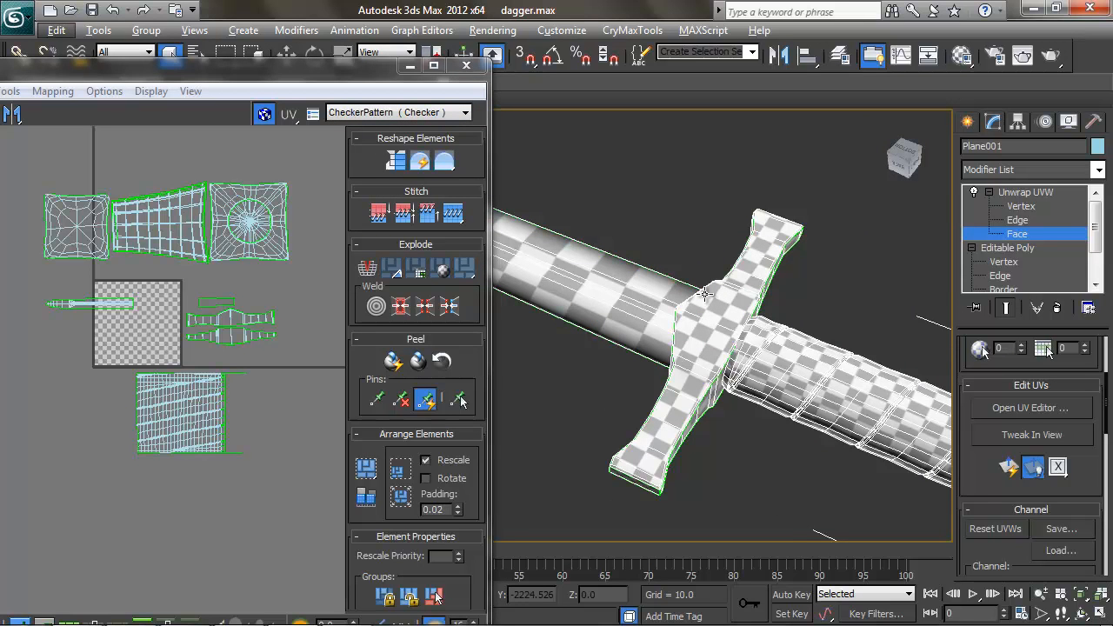
{"action": "middle_click_drag", "start_coordinate": [756, 287], "coordinate": [721, 228], "text": "alt"}
{"action": "middle_click_drag", "start_coordinate": [800, 285], "coordinate": [780, 286]}
{"action": "scroll", "coordinate": [778, 288], "scroll_direction": "down", "scroll_amount": 2}
{"action": "middle_click_drag", "start_coordinate": [800, 343], "coordinate": [755, 276]}
{"action": "middle_click_drag", "start_coordinate": [800, 307], "coordinate": [776, 323]}
{"action": "scroll", "coordinate": [718, 300], "scroll_direction": "up", "scroll_amount": 3}
{"action": "key", "text": "F4"}
Step: Examine the checker density on the pommel against the grip and locate the three large pommel shells in the UV layout
{"action": "mouse_move", "coordinate": [706, 259]}
{"action": "middle_mouse_down"}
{"action": "mouse_move", "coordinate": [805, 338]}
{"action": "mouse_move", "coordinate": [694, 274]}
{"action": "mouse_move", "coordinate": [705, 278]}
{"action": "middle_mouse_up"}
{"action": "mouse_move", "coordinate": [641, 235]}
{"action": "middle_mouse_down"}
{"action": "mouse_move", "coordinate": [757, 327]}
{"action": "mouse_move", "coordinate": [656, 240]}
{"action": "middle_mouse_up"}
{"action": "scroll", "coordinate": [757, 328], "scroll_direction": "down", "scroll_amount": 3}
{"action": "middle_click_drag", "start_coordinate": [829, 377], "coordinate": [787, 318]}
{"action": "scroll", "coordinate": [787, 341], "scroll_direction": "up", "scroll_amount": 3}
{"action": "middle_click_drag", "start_coordinate": [7, 151], "coordinate": [32, 167]}
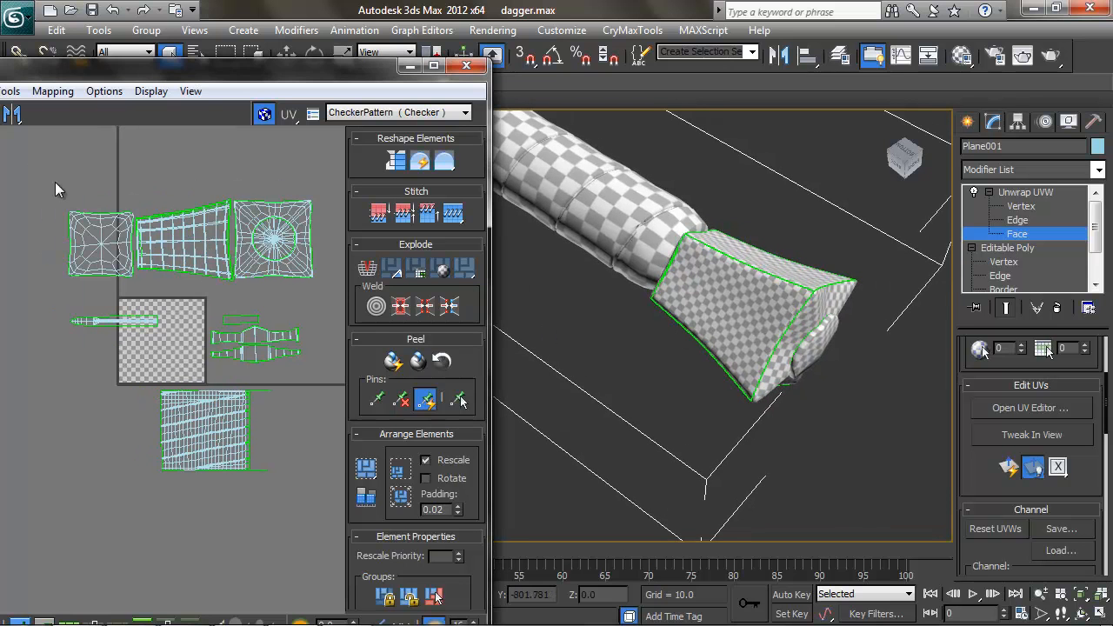
{"action": "left_click_drag", "start_coordinate": [305, 280], "coordinate": [321, 289]}
{"action": "left_click", "coordinate": [320, 293]}
{"action": "left_click_drag", "start_coordinate": [326, 278], "coordinate": [325, 287]}
{"action": "left_click", "coordinate": [325, 287]}
{"action": "left_click_drag", "start_coordinate": [52, 185], "coordinate": [318, 307]}
{"action": "mouse_move", "coordinate": [317, 308]}
{"action": "middle_mouse_down"}
{"action": "mouse_move", "coordinate": [154, 258]}
{"action": "mouse_move", "coordinate": [303, 298]}
{"action": "middle_mouse_up"}
{"action": "left_click", "coordinate": [303, 298]}
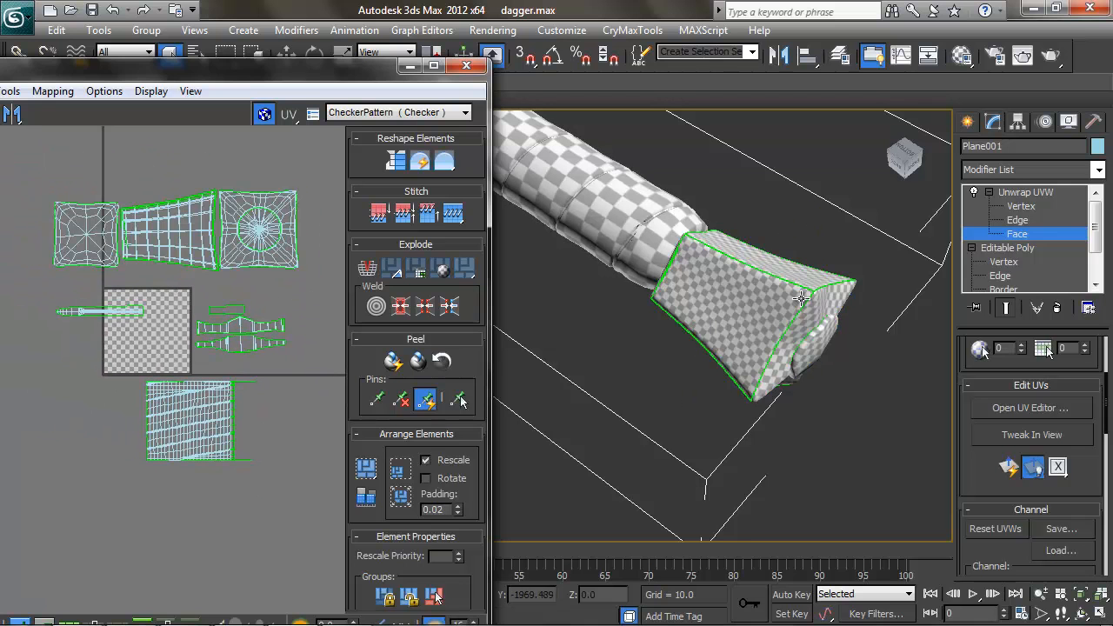
{"action": "middle_click_drag", "start_coordinate": [757, 301], "coordinate": [740, 348], "text": "alt"}
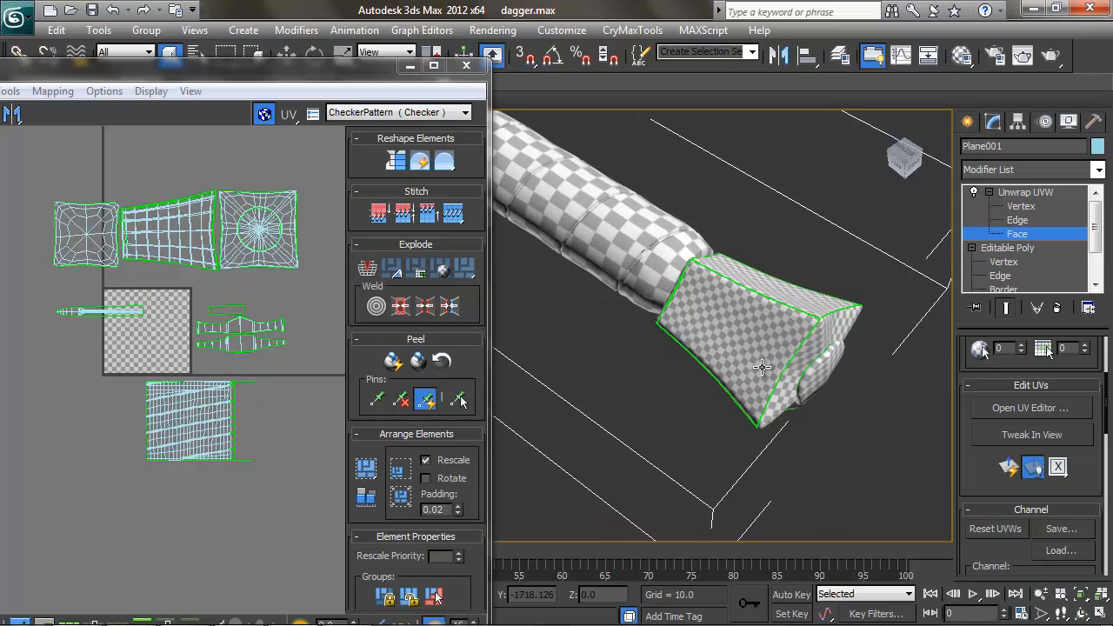
{"action": "mouse_move", "coordinate": [778, 335]}
{"action": "middle_mouse_down", "text": "alt"}
{"action": "mouse_move", "coordinate": [757, 316]}
{"action": "mouse_move", "coordinate": [773, 331]}
{"action": "middle_mouse_up", "text": "alt"}
Step: Try scaling down the three pommel UV shells together, then undo the scaling and clear the selection
{"action": "left_click_drag", "start_coordinate": [5, 164], "coordinate": [278, 278]}
{"action": "left_click_drag", "start_coordinate": [299, 184], "coordinate": [216, 217]}
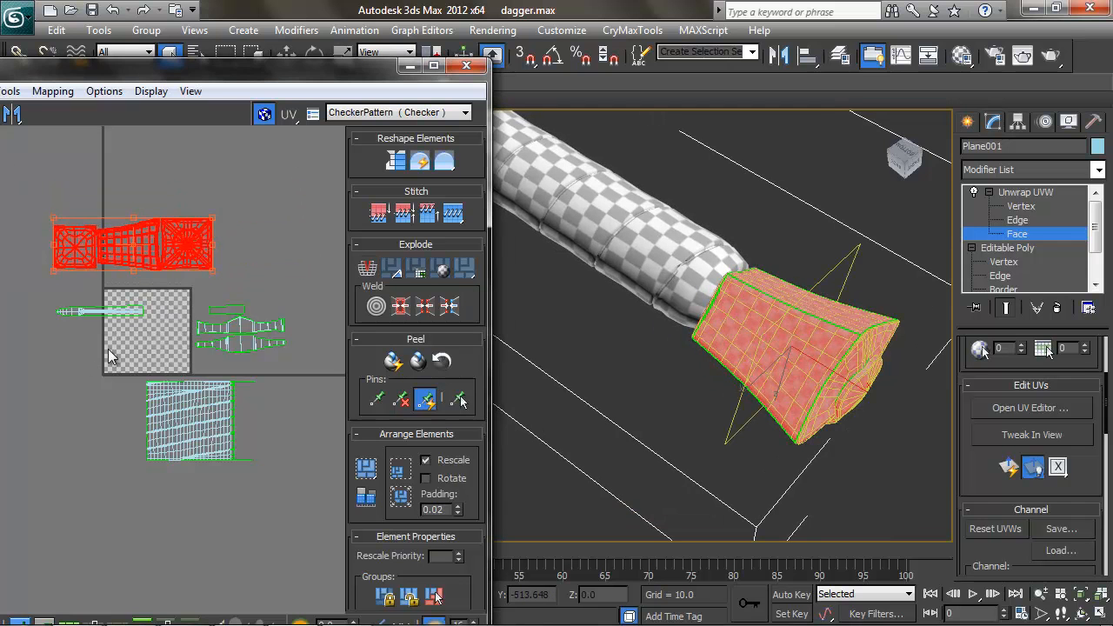
{"action": "key", "text": "ctrl+z"}
{"action": "left_click", "coordinate": [30, 198]}
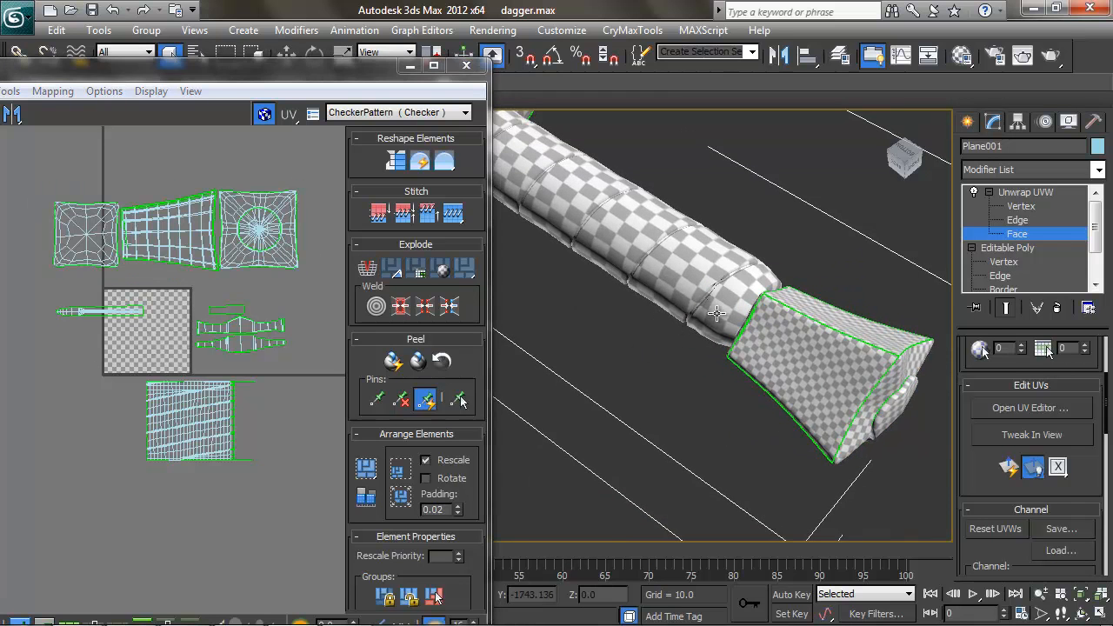
Step: Compare the checker square sizes across the dagger's blade, guard, grip and pommel
{"action": "middle_click_drag", "start_coordinate": [672, 244], "coordinate": [728, 332]}
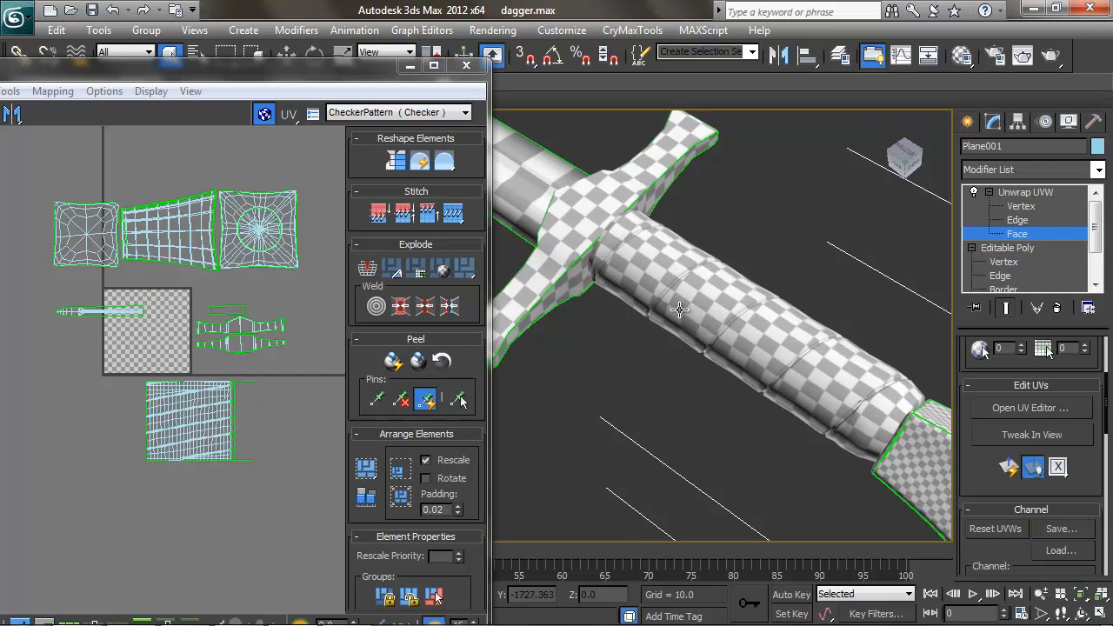
{"action": "middle_click_drag", "start_coordinate": [696, 272], "coordinate": [609, 238]}
{"action": "middle_click_drag", "start_coordinate": [792, 345], "coordinate": [678, 269]}
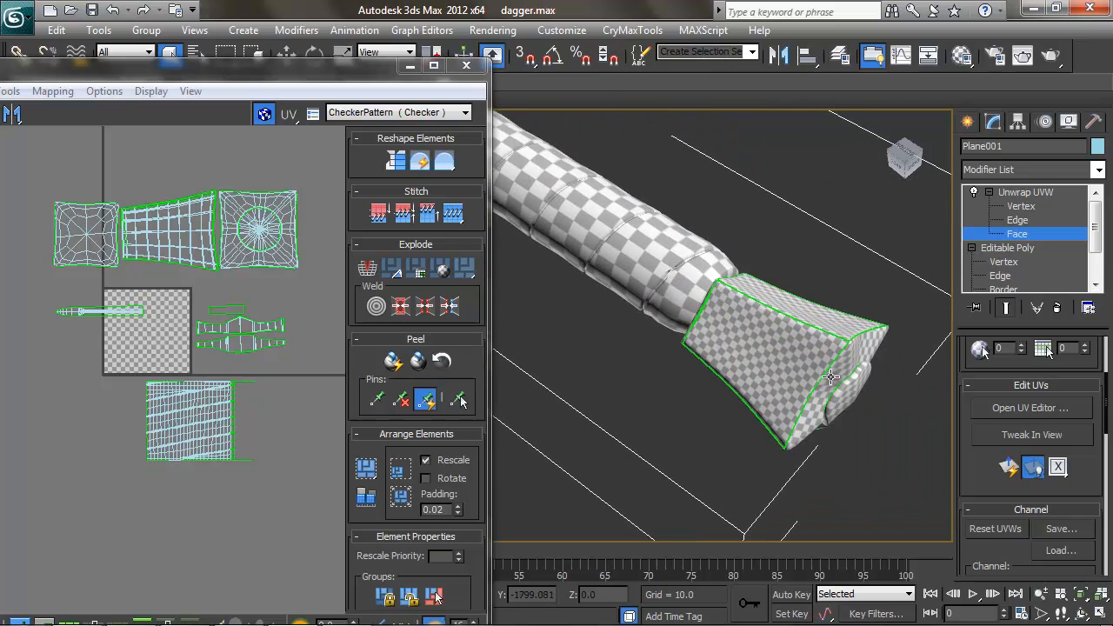
{"action": "middle_click_drag", "start_coordinate": [814, 358], "coordinate": [834, 390]}
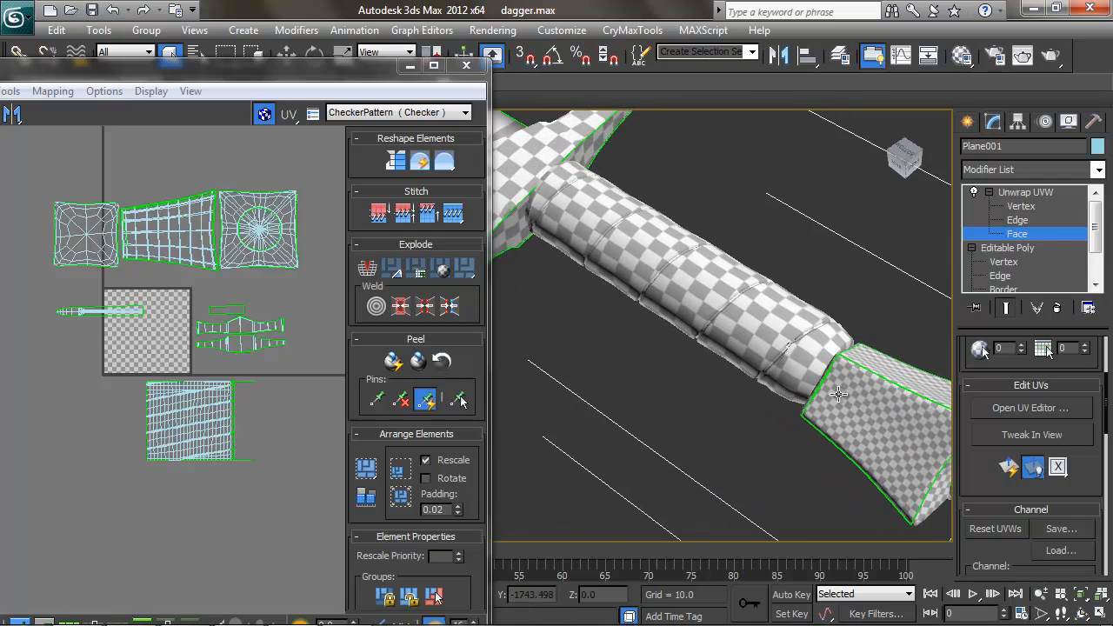
{"action": "middle_click_drag", "start_coordinate": [701, 300], "coordinate": [765, 339]}
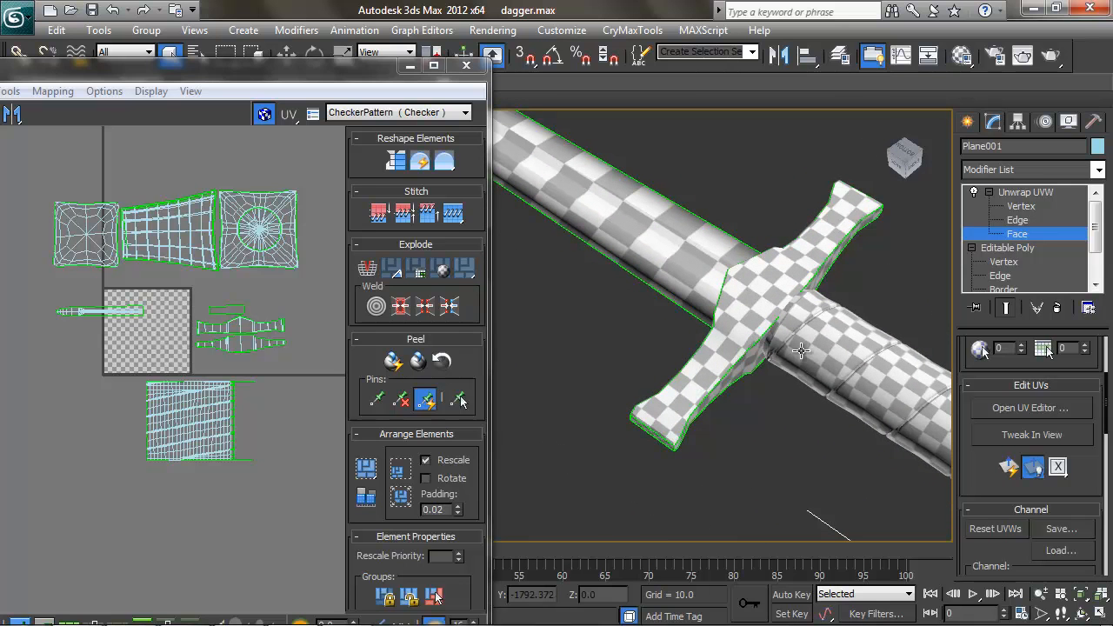
{"action": "middle_click_drag", "start_coordinate": [864, 380], "coordinate": [752, 328]}
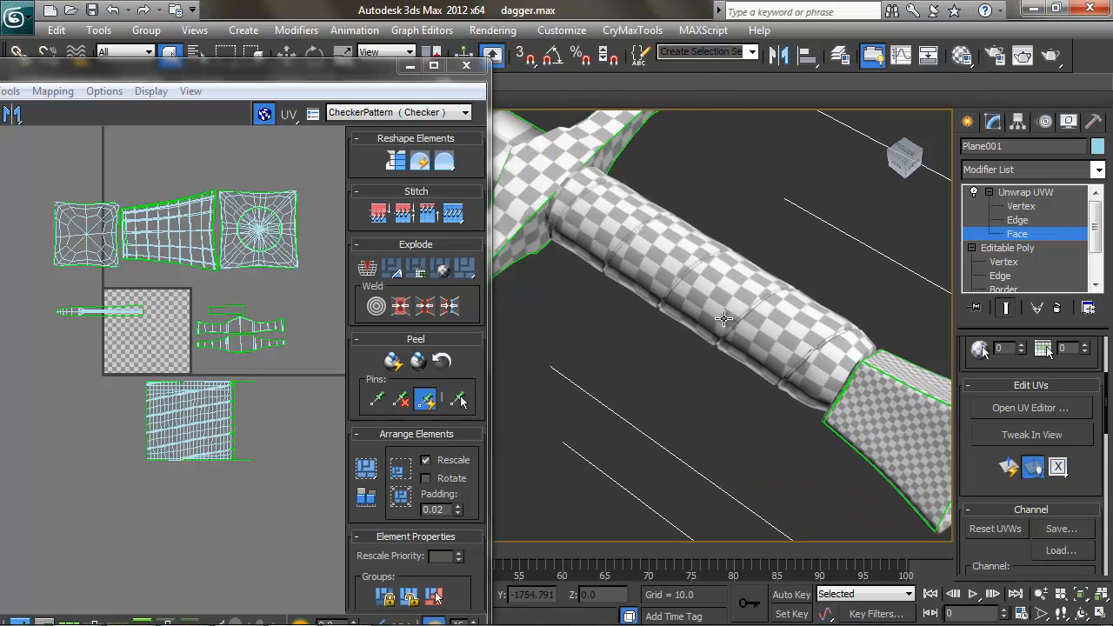
{"action": "middle_click_drag", "start_coordinate": [686, 268], "coordinate": [838, 343]}
{"action": "middle_click_drag", "start_coordinate": [665, 227], "coordinate": [791, 328]}
{"action": "scroll", "coordinate": [862, 375], "scroll_direction": "down", "scroll_amount": 3}
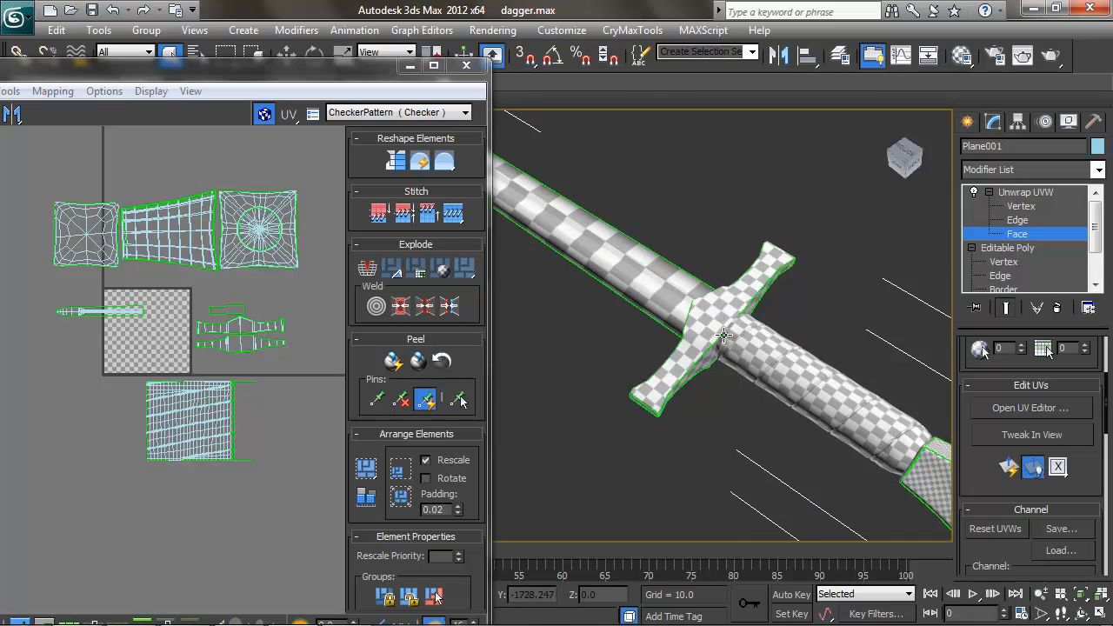
{"action": "middle_click_drag", "start_coordinate": [778, 313], "coordinate": [765, 306]}
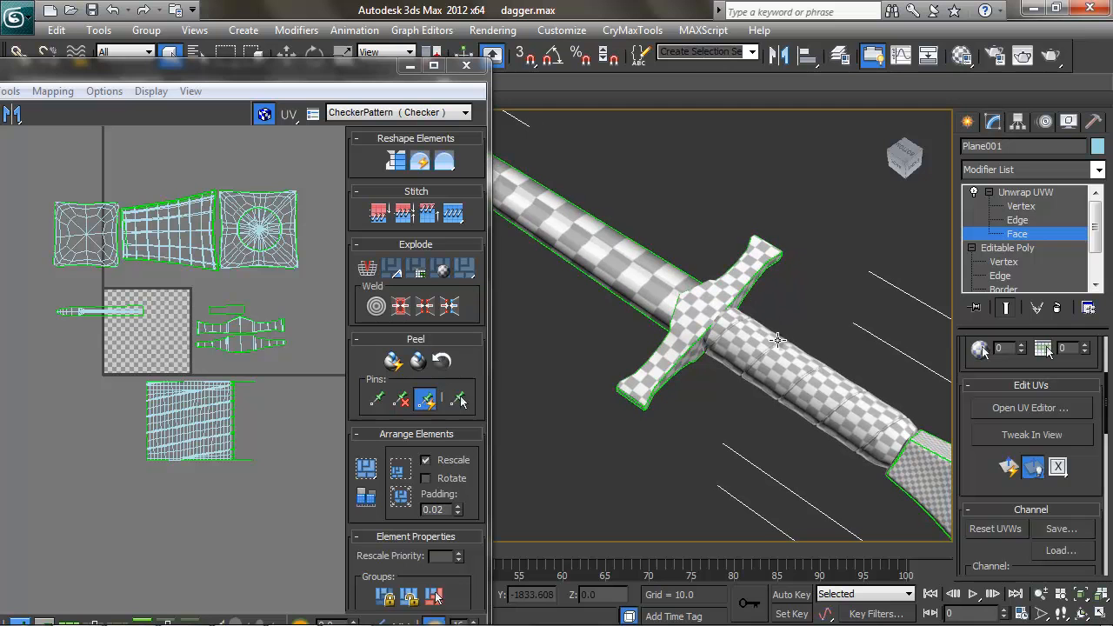
{"action": "middle_click_drag", "start_coordinate": [767, 355], "coordinate": [873, 404]}
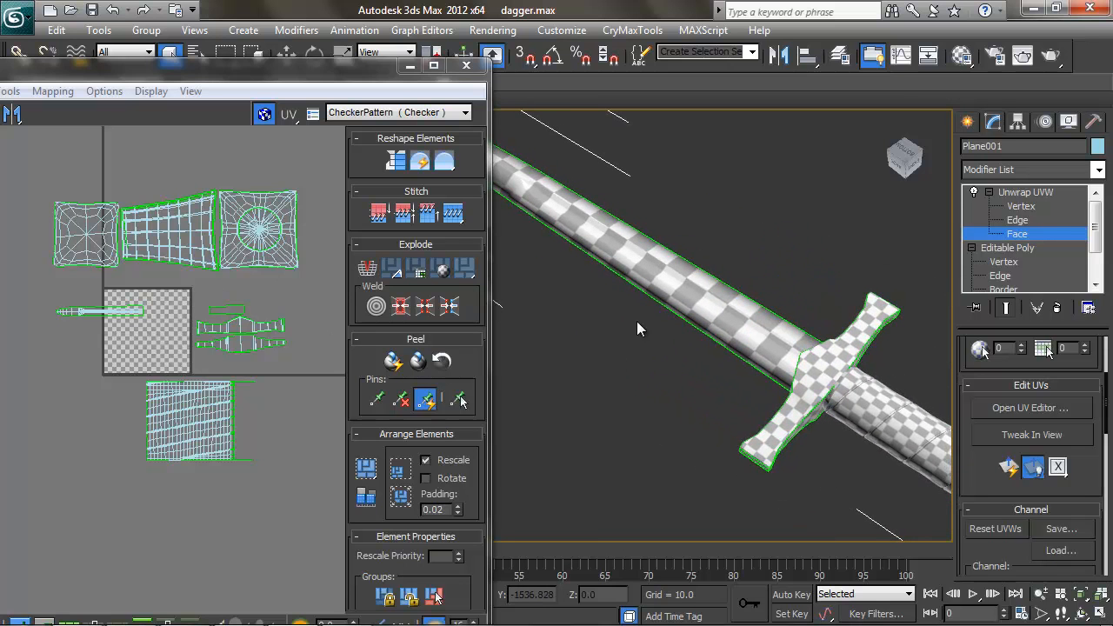
{"action": "middle_click_drag", "start_coordinate": [747, 347], "coordinate": [629, 272]}
{"action": "middle_click_drag", "start_coordinate": [753, 377], "coordinate": [690, 326]}
{"action": "scroll", "coordinate": [723, 330], "scroll_direction": "up", "scroll_amount": 3}
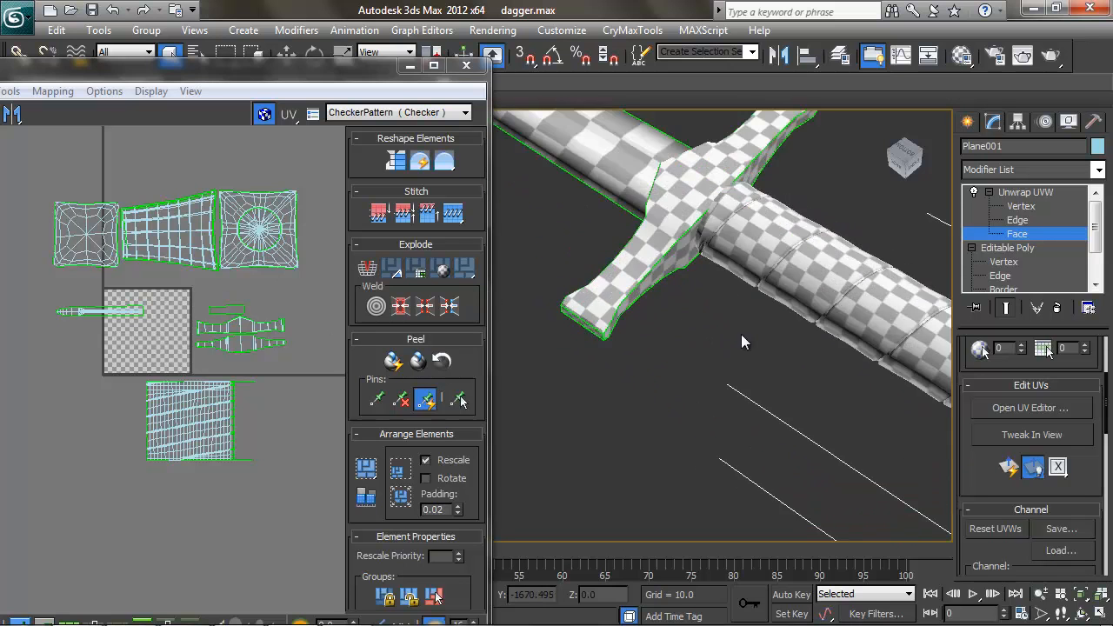
{"action": "middle_click_drag", "start_coordinate": [783, 333], "coordinate": [556, 358]}
{"action": "scroll", "coordinate": [581, 366], "scroll_direction": "up", "scroll_amount": 2}
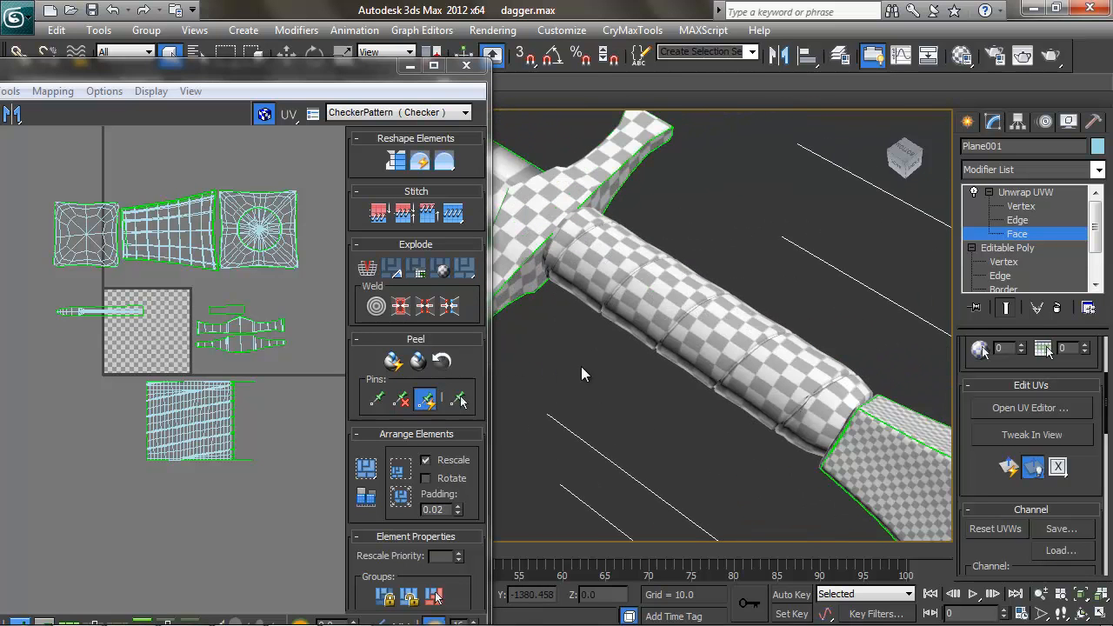
{"action": "middle_click_drag", "start_coordinate": [622, 318], "coordinate": [648, 329]}
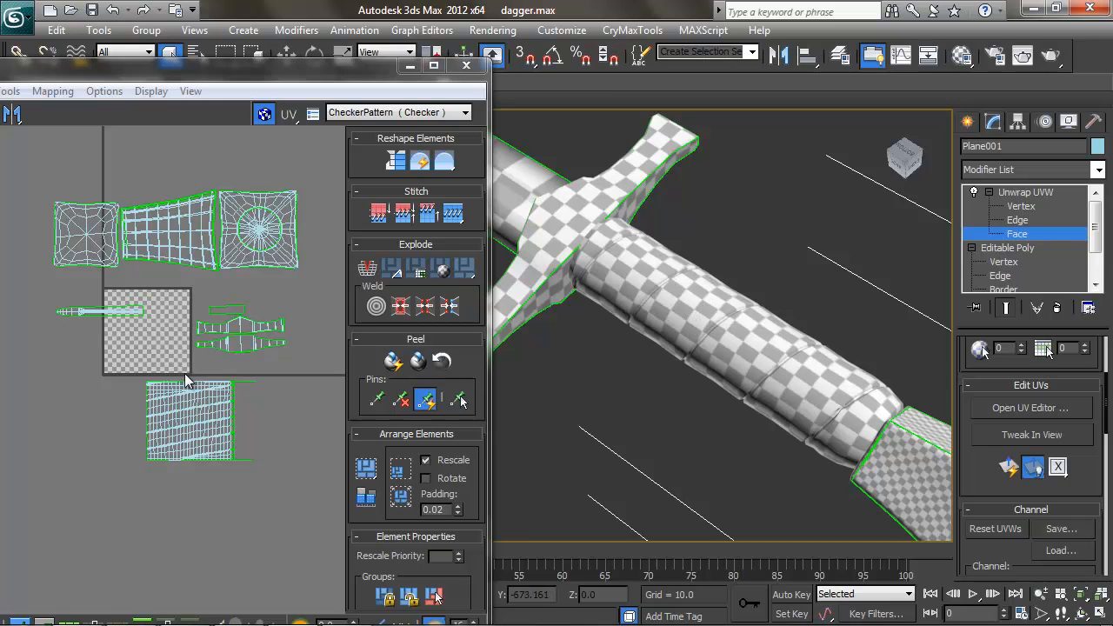
Step: Squash the grip's UV shell vertically to demonstrate stretched checkers on the grip
{"action": "left_click_drag", "start_coordinate": [293, 480], "coordinate": [293, 480]}
{"action": "left_click_drag", "start_coordinate": [257, 383], "coordinate": [255, 425]}
{"action": "scroll", "coordinate": [212, 469], "scroll_direction": "up", "scroll_amount": 4}
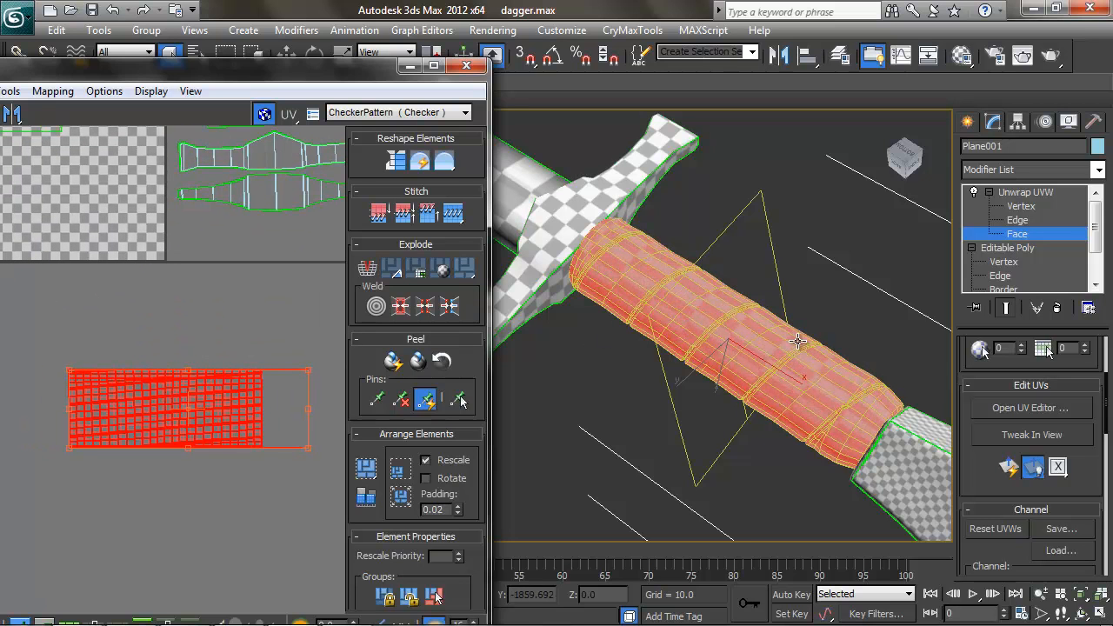
{"action": "left_click", "coordinate": [787, 215]}
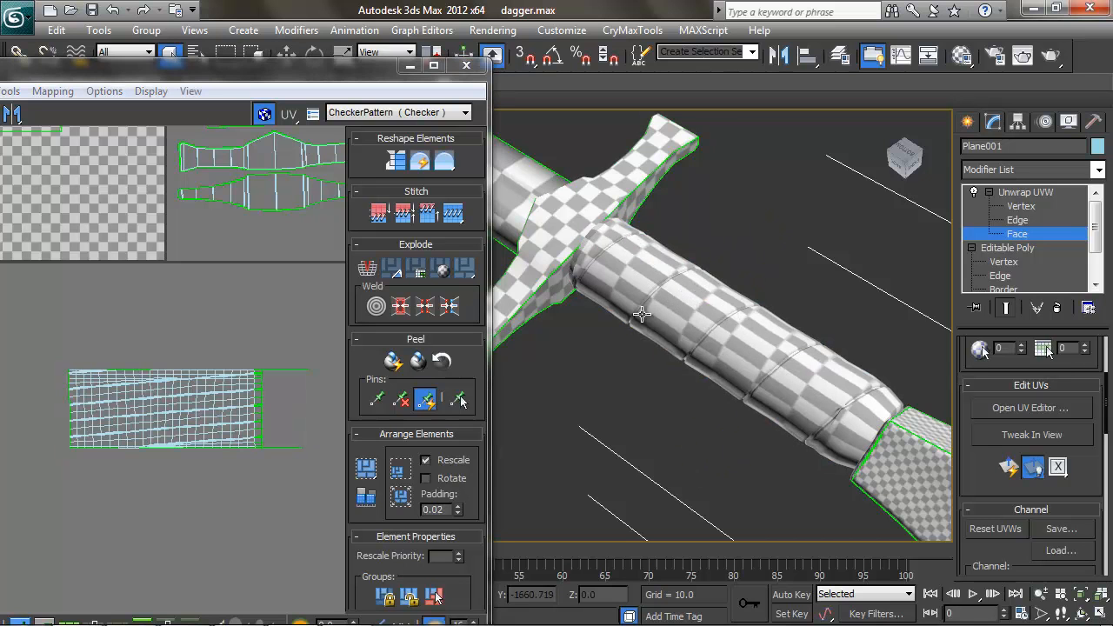
{"action": "scroll", "coordinate": [220, 395], "scroll_direction": "down", "scroll_amount": 2}
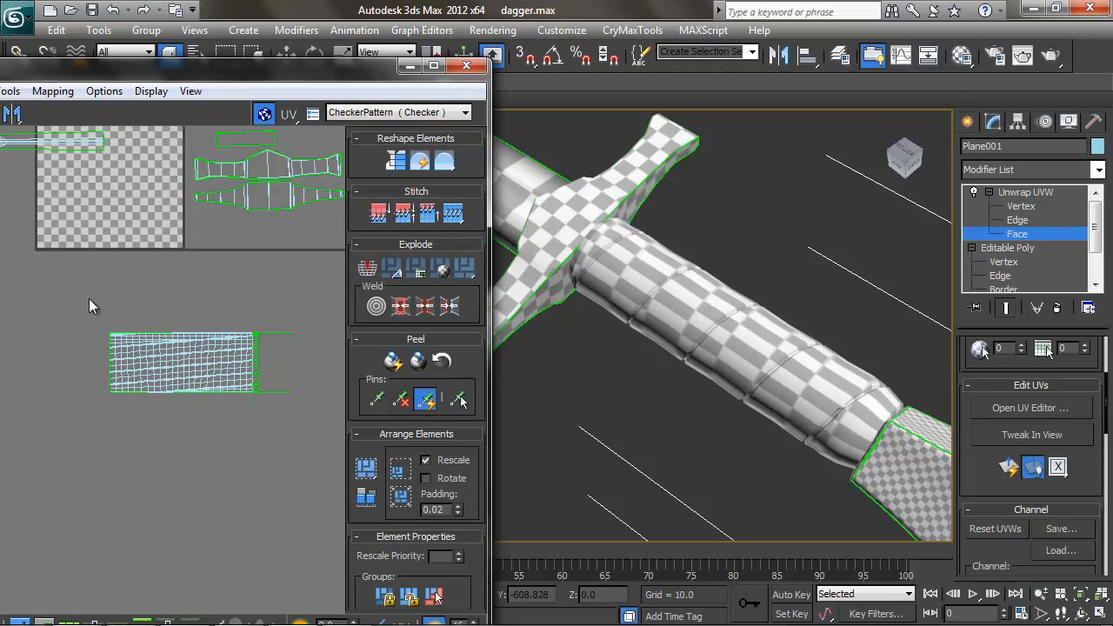
{"action": "left_click", "coordinate": [188, 341]}
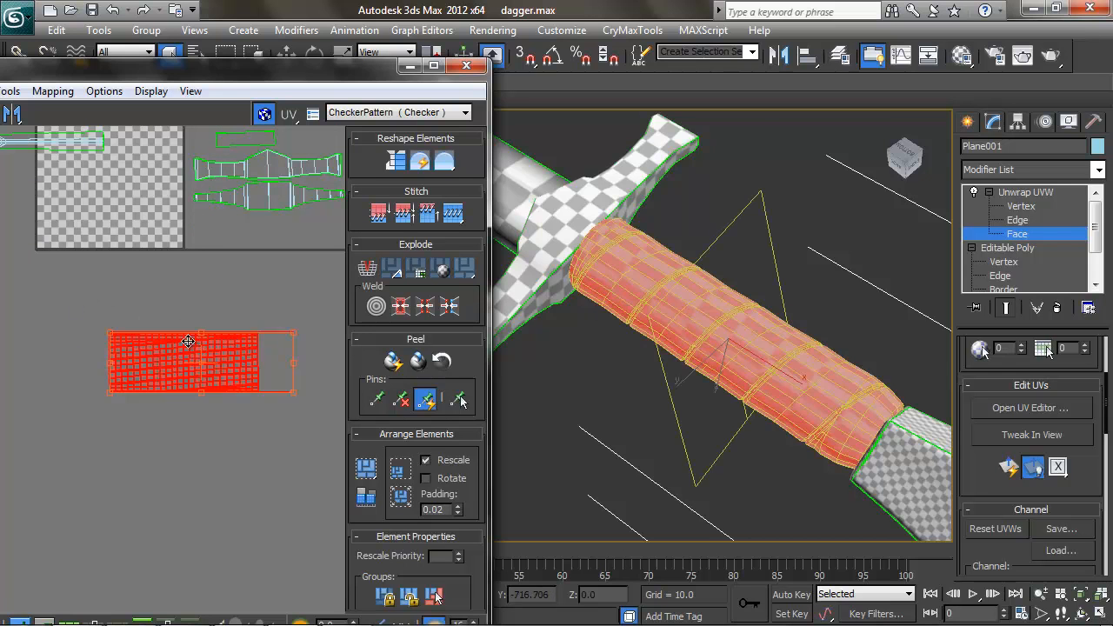
{"action": "left_click", "coordinate": [248, 314]}
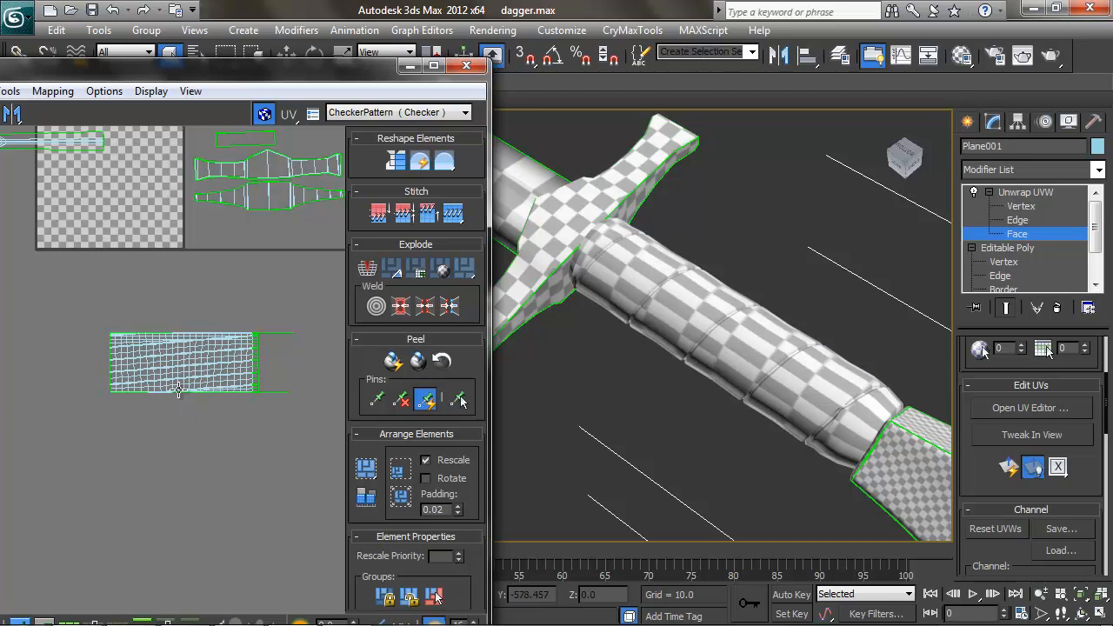
Step: Stretch the grip's UV shell vertically and scale it down proportionally until the checkers on the grip are square
{"action": "left_click_drag", "start_coordinate": [165, 293], "coordinate": [291, 407]}
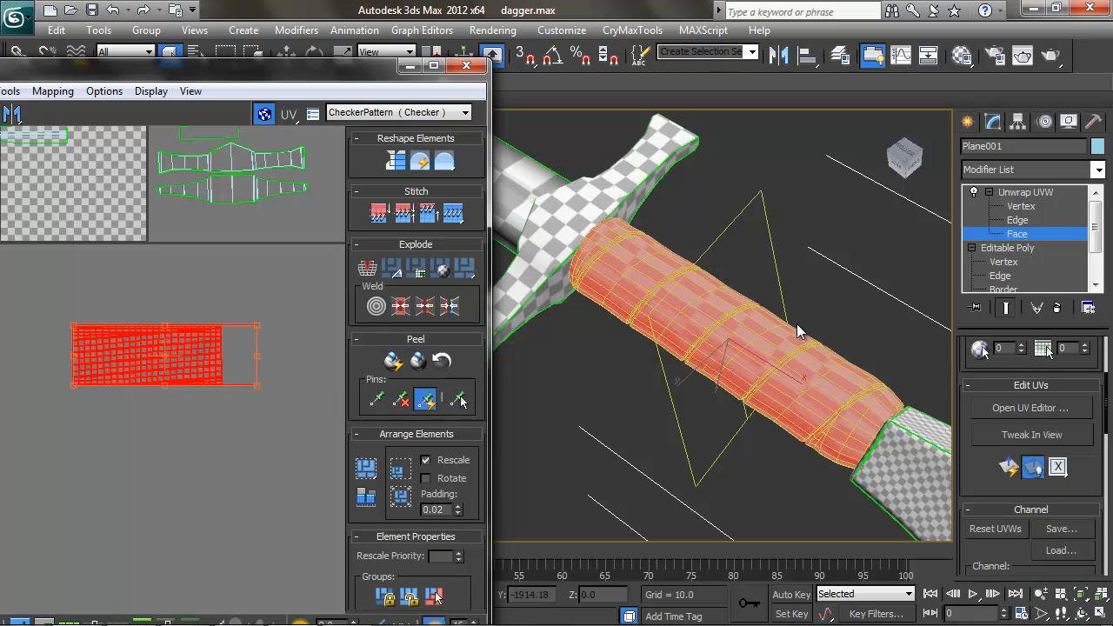
{"action": "left_click_drag", "start_coordinate": [257, 383], "coordinate": [240, 552]}
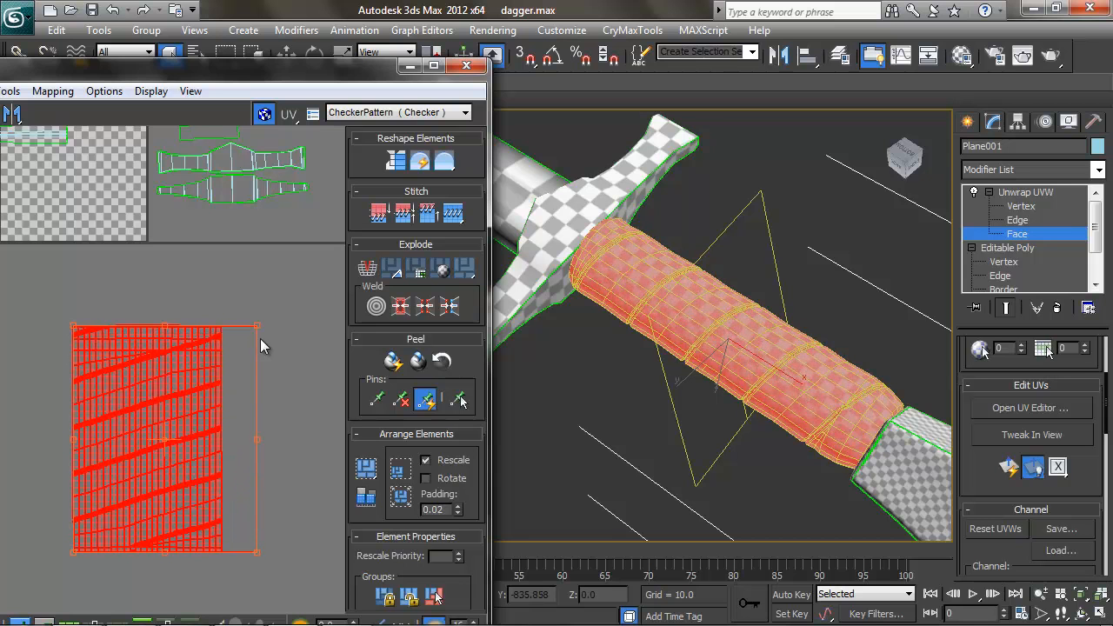
{"action": "left_click_drag", "start_coordinate": [251, 325], "coordinate": [206, 311]}
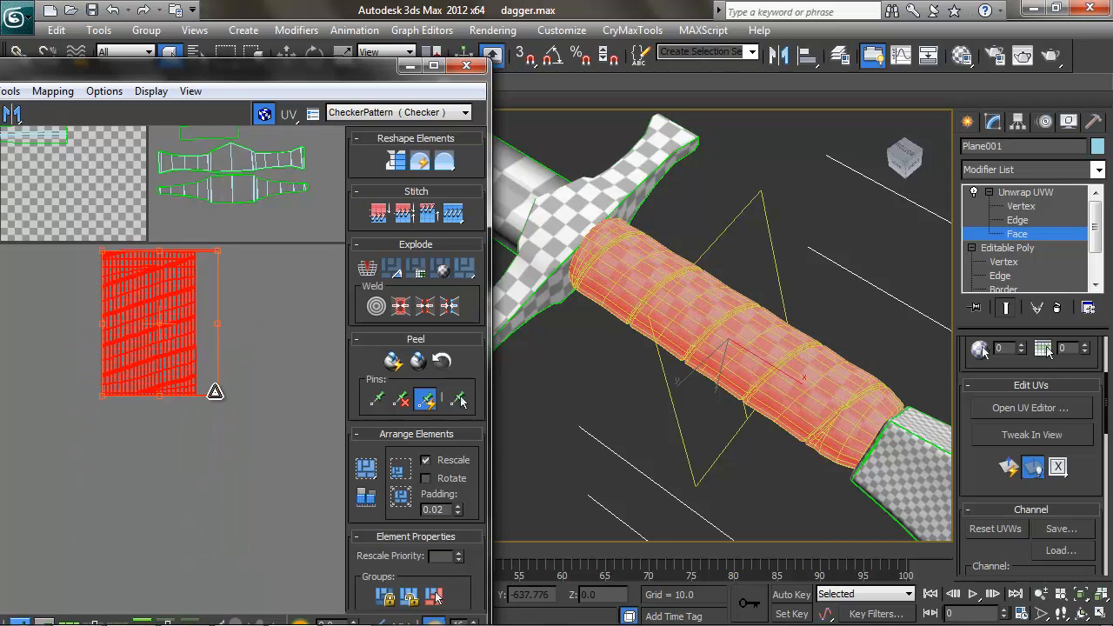
{"action": "left_click", "coordinate": [771, 270]}
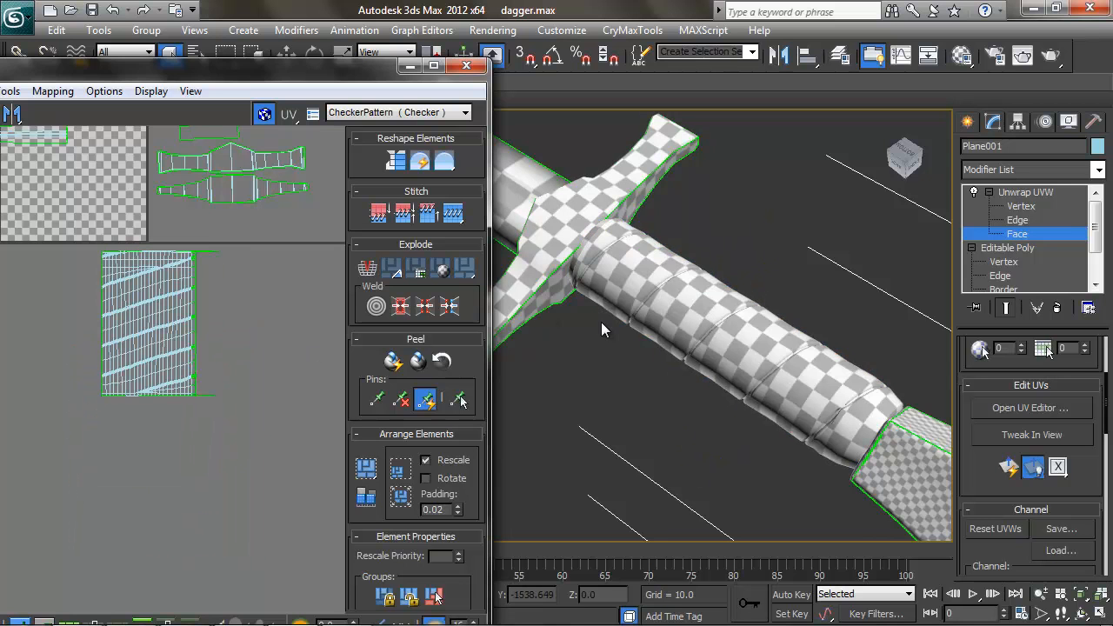
Step: Maximize the Edit UVWs window and bring all of the dagger's UV shells around the texture square into view
{"action": "middle_click_drag", "start_coordinate": [127, 252], "coordinate": [141, 275]}
{"action": "left_click_drag", "start_coordinate": [229, 388], "coordinate": [230, 390]}
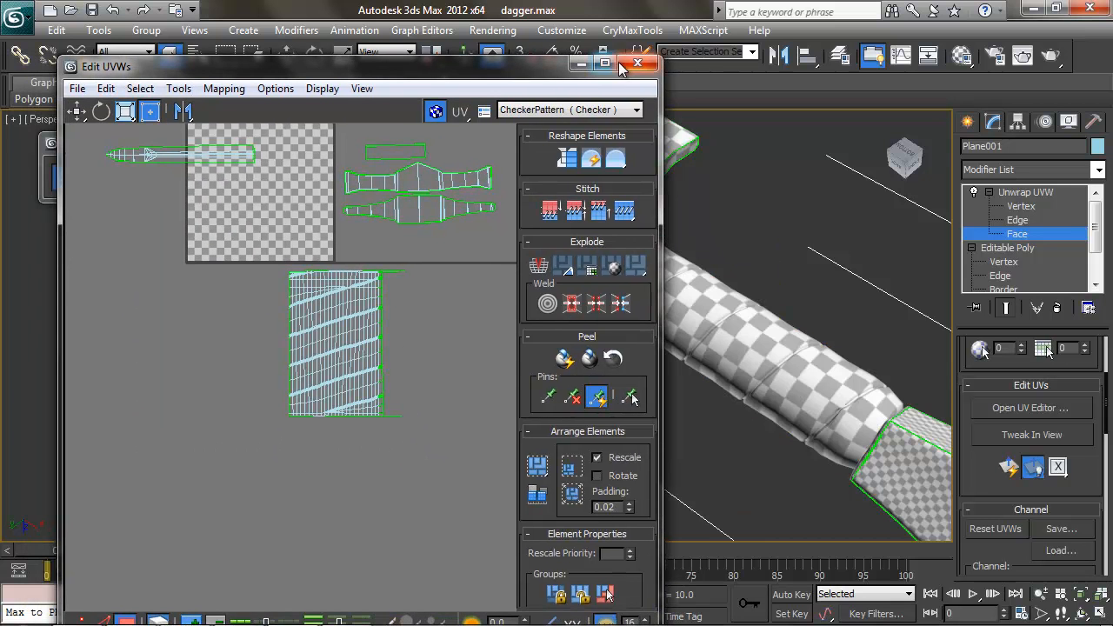
{"action": "left_click", "coordinate": [607, 64]}
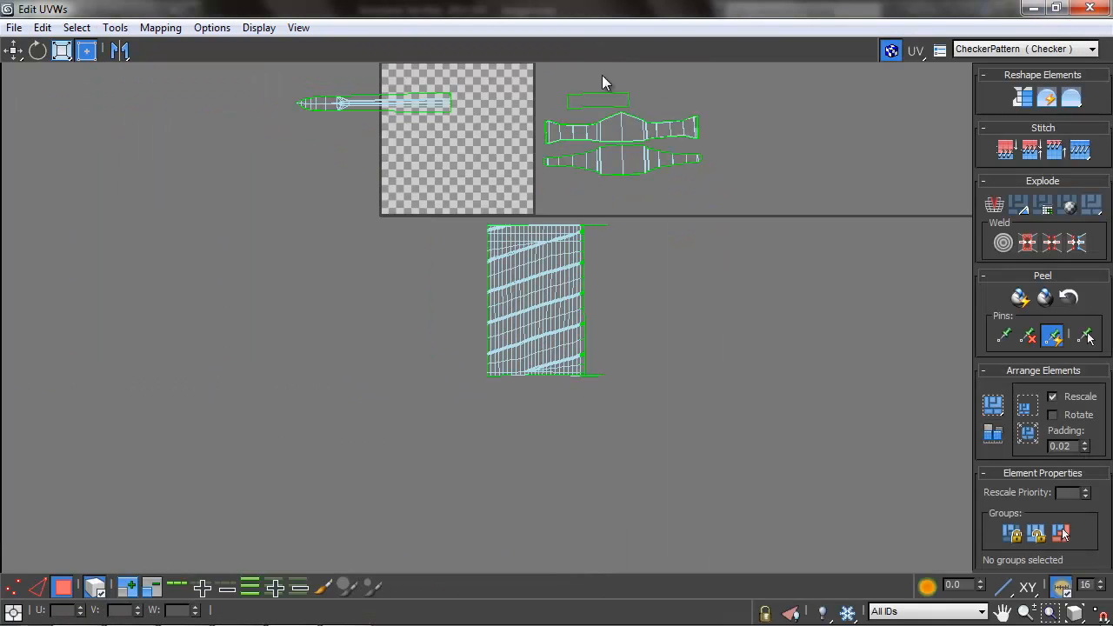
{"action": "middle_click_drag", "start_coordinate": [596, 184], "coordinate": [574, 380]}
{"action": "scroll", "coordinate": [550, 380], "scroll_direction": "up", "scroll_amount": 3}
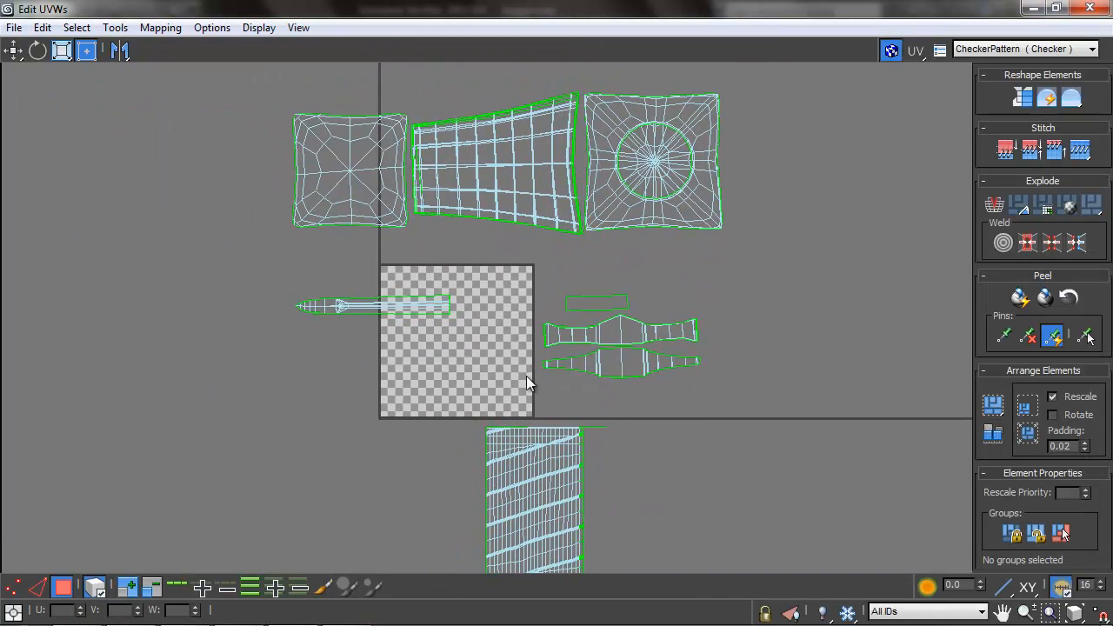
Step: Move the blade's UV shell horizontally along the upper edge of the checkered texture square, spanning its full width
{"action": "left_click_drag", "start_coordinate": [472, 348], "coordinate": [473, 348]}
{"action": "middle_click_drag", "start_coordinate": [340, 336], "coordinate": [318, 340]}
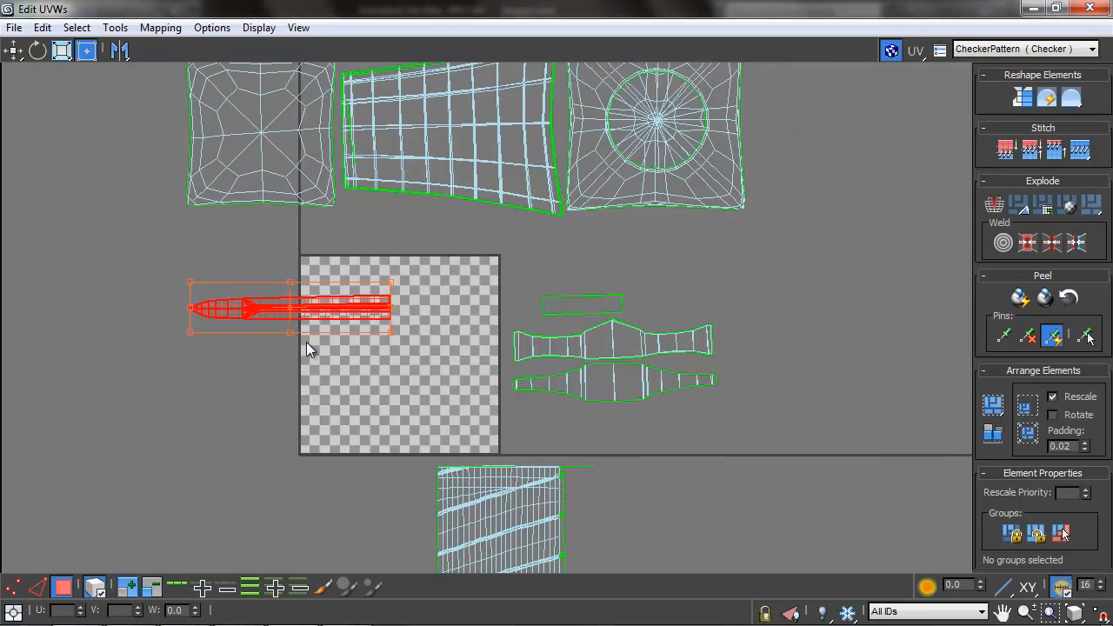
{"action": "scroll", "coordinate": [318, 340], "scroll_direction": "up", "scroll_amount": 3}
{"action": "left_click_drag", "start_coordinate": [305, 286], "coordinate": [486, 222]}
{"action": "middle_click_drag", "start_coordinate": [471, 252], "coordinate": [446, 305]}
{"action": "scroll", "coordinate": [446, 305], "scroll_direction": "up", "scroll_amount": 2}
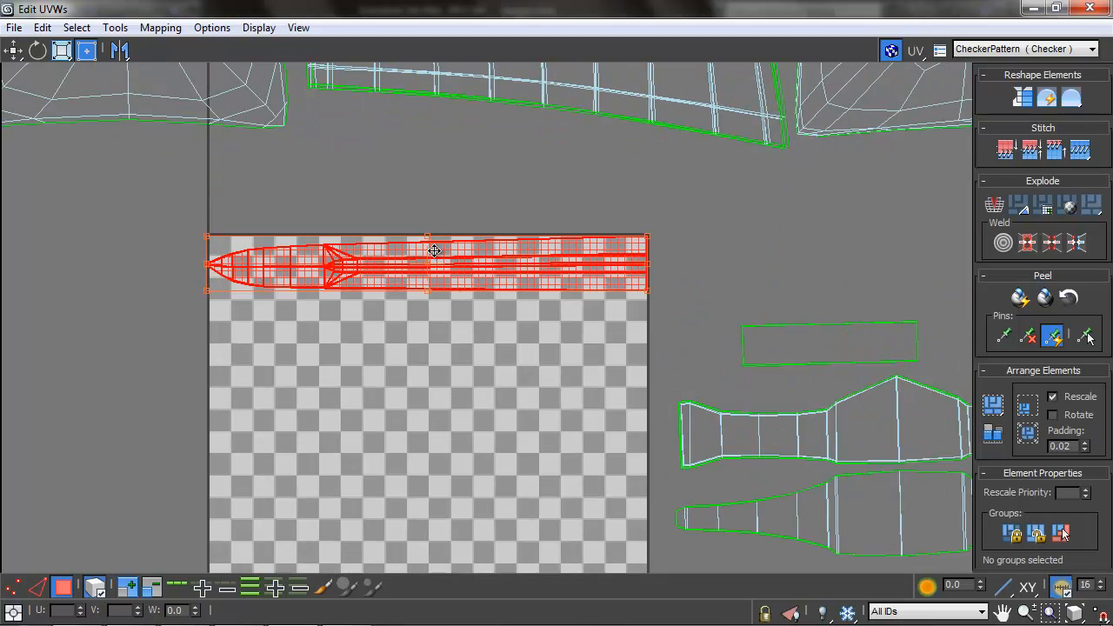
Step: Try rotating the blade's UV shell diagonally across the texture square and enlarging it to reach the opposite corner
{"action": "left_click_drag", "start_coordinate": [208, 262], "coordinate": [198, 261]}
{"action": "middle_click_drag", "start_coordinate": [647, 266], "coordinate": [641, 209]}
{"action": "left_click_drag", "start_coordinate": [641, 208], "coordinate": [614, 373]}
{"action": "left_click_drag", "start_coordinate": [534, 309], "coordinate": [484, 426]}
{"action": "middle_click_drag", "start_coordinate": [567, 415], "coordinate": [530, 277]}
{"action": "left_click_drag", "start_coordinate": [523, 202], "coordinate": [518, 219]}
{"action": "middle_click_drag", "start_coordinate": [436, 252], "coordinate": [449, 248]}
{"action": "left_click_drag", "start_coordinate": [524, 355], "coordinate": [601, 447]}
{"action": "middle_click_drag", "start_coordinate": [519, 352], "coordinate": [553, 384]}
{"action": "scroll", "coordinate": [553, 384], "scroll_direction": "down", "scroll_amount": 2}
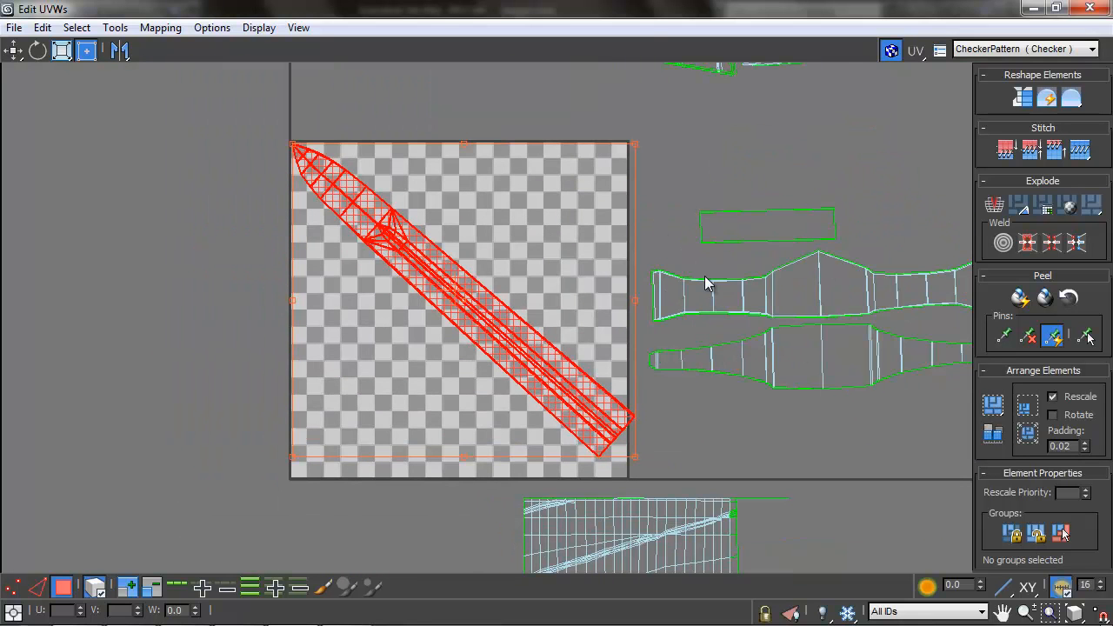
Step: Undo the blade shell's diagonal rotation and enlargement to restore its horizontal placement along the texture square's upper edge
{"action": "key", "text": "ctrl+z"}
{"action": "key", "text": "ctrl+z"}
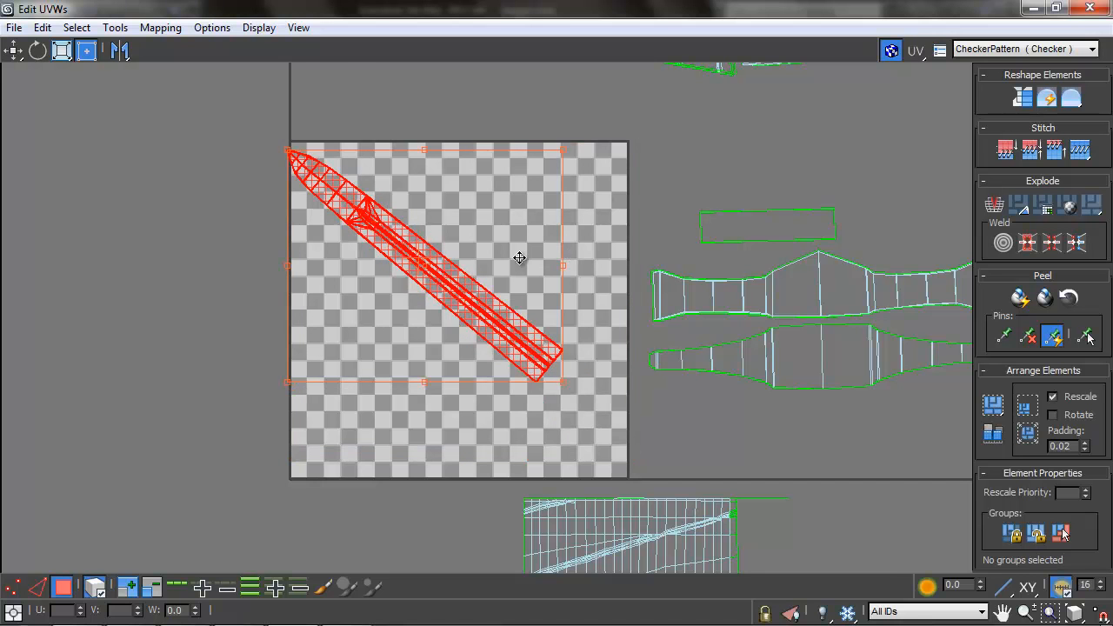
{"action": "key", "text": "ctrl+z"}
{"action": "key", "text": "ctrl+z"}
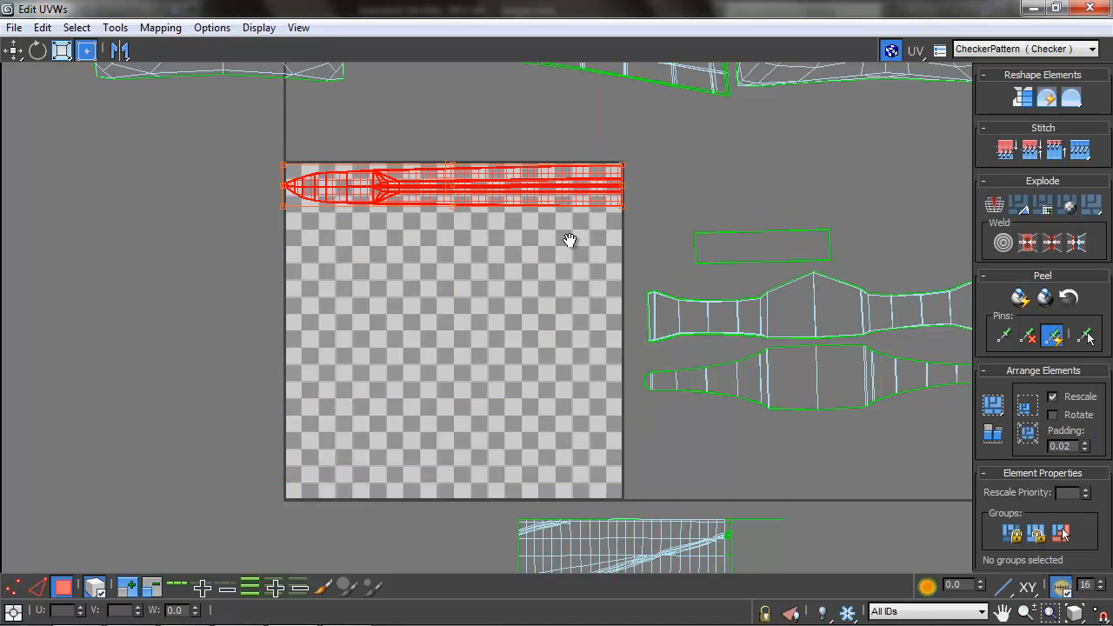
{"action": "scroll", "coordinate": [642, 240], "scroll_direction": "up", "scroll_amount": 2}
{"action": "middle_click_drag", "start_coordinate": [351, 226], "coordinate": [509, 290]}
{"action": "scroll", "coordinate": [498, 292], "scroll_direction": "up", "scroll_amount": 2}
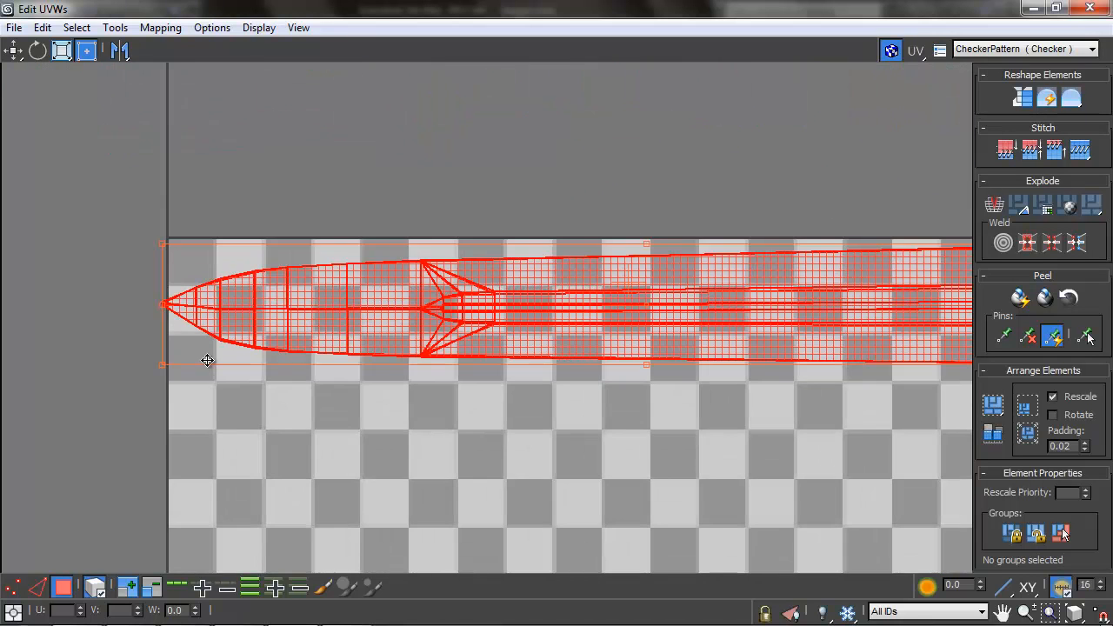
Step: Fine-tune the size and position of the blade's UV shell so both ends fit within the texture square's width
{"action": "left_click_drag", "start_coordinate": [162, 364], "coordinate": [166, 362]}
{"action": "middle_click_drag", "start_coordinate": [961, 309], "coordinate": [613, 321]}
{"action": "left_click_drag", "start_coordinate": [629, 321], "coordinate": [627, 320]}
{"action": "middle_click_drag", "start_coordinate": [145, 263], "coordinate": [363, 236]}
{"action": "middle_click_drag", "start_coordinate": [524, 283], "coordinate": [470, 273]}
Step: Fit the grip's UV shell into the texture square's lower-left corner, beneath the blade shell
{"action": "scroll", "coordinate": [470, 273], "scroll_direction": "down", "scroll_amount": 2}
{"action": "scroll", "coordinate": [532, 317], "scroll_direction": "down", "scroll_amount": 4}
{"action": "left_click_drag", "start_coordinate": [668, 530], "coordinate": [667, 530]}
{"action": "left_click_drag", "start_coordinate": [556, 445], "coordinate": [418, 235]}
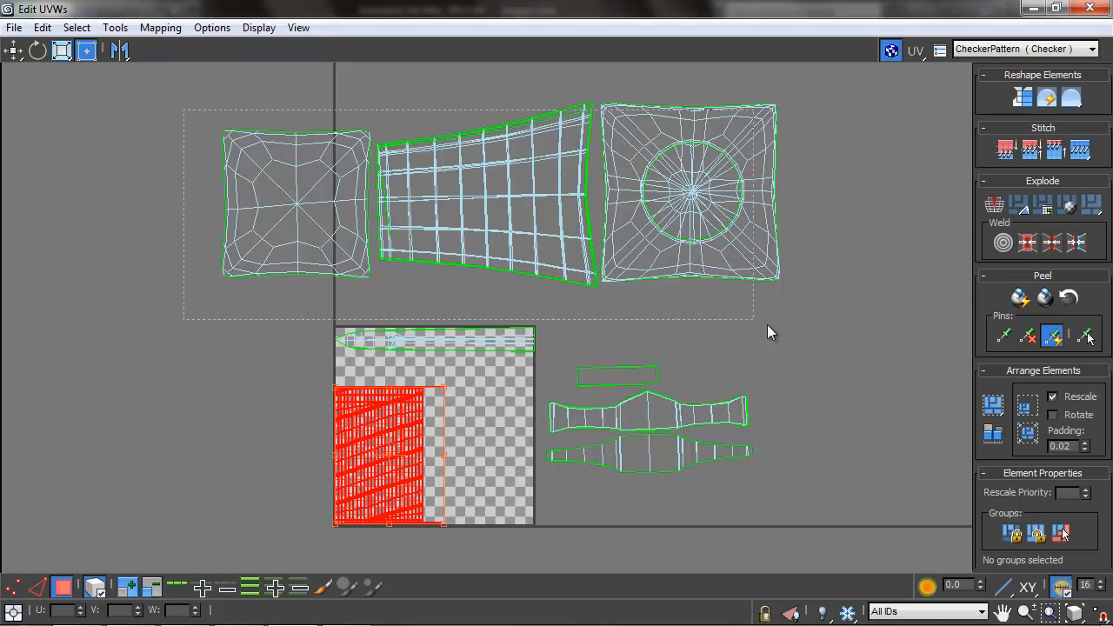
Step: Rotate and shrink the three pommel UV shells together, stacking them vertically in the texture square's lower-right corner
{"action": "left_click_drag", "start_coordinate": [740, 315], "coordinate": [843, 310]}
{"action": "left_click_drag", "start_coordinate": [675, 149], "coordinate": [505, 449]}
{"action": "left_click_drag", "start_coordinate": [390, 152], "coordinate": [399, 190]}
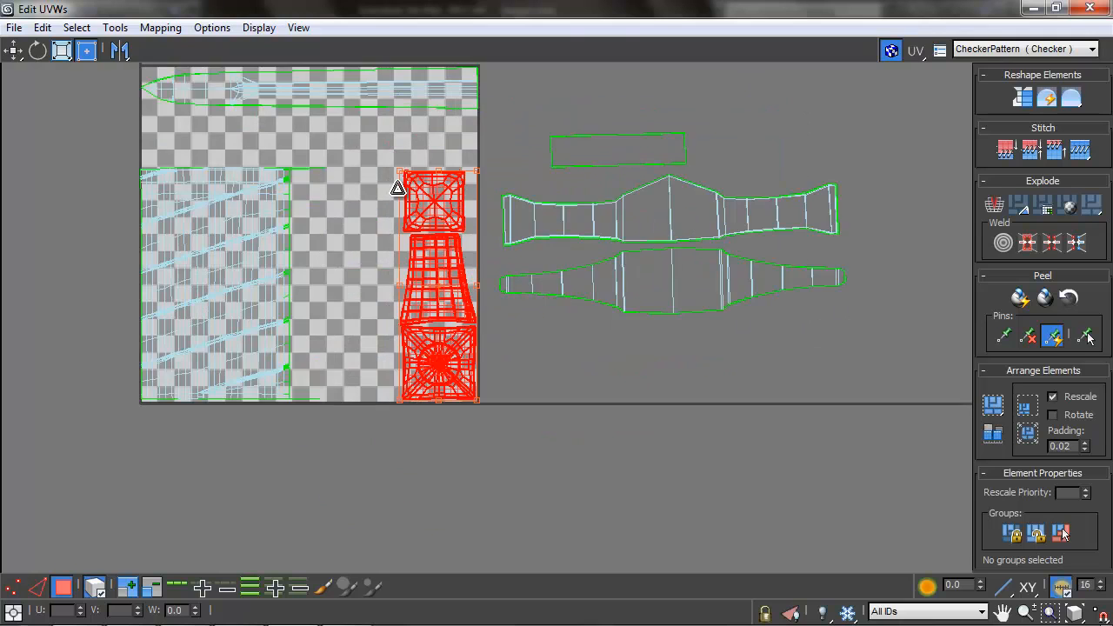
Step: Restore the UV window beside the viewport and compare the checker size on the pommel, grip, guard and blade
{"action": "left_click_drag", "start_coordinate": [967, 7], "coordinate": [329, 40]}
{"action": "scroll", "coordinate": [728, 242], "scroll_direction": "down", "scroll_amount": 2}
{"action": "middle_click_drag", "start_coordinate": [749, 252], "coordinate": [849, 346]}
{"action": "mouse_move", "coordinate": [778, 322]}
{"action": "middle_mouse_down"}
{"action": "mouse_move", "coordinate": [738, 369]}
{"action": "mouse_move", "coordinate": [733, 336]}
{"action": "mouse_move", "coordinate": [782, 360]}
{"action": "mouse_move", "coordinate": [657, 295]}
{"action": "middle_mouse_up"}
{"action": "mouse_move", "coordinate": [819, 375]}
{"action": "middle_mouse_down"}
{"action": "mouse_move", "coordinate": [678, 298]}
{"action": "mouse_move", "coordinate": [706, 318]}
{"action": "middle_mouse_up"}
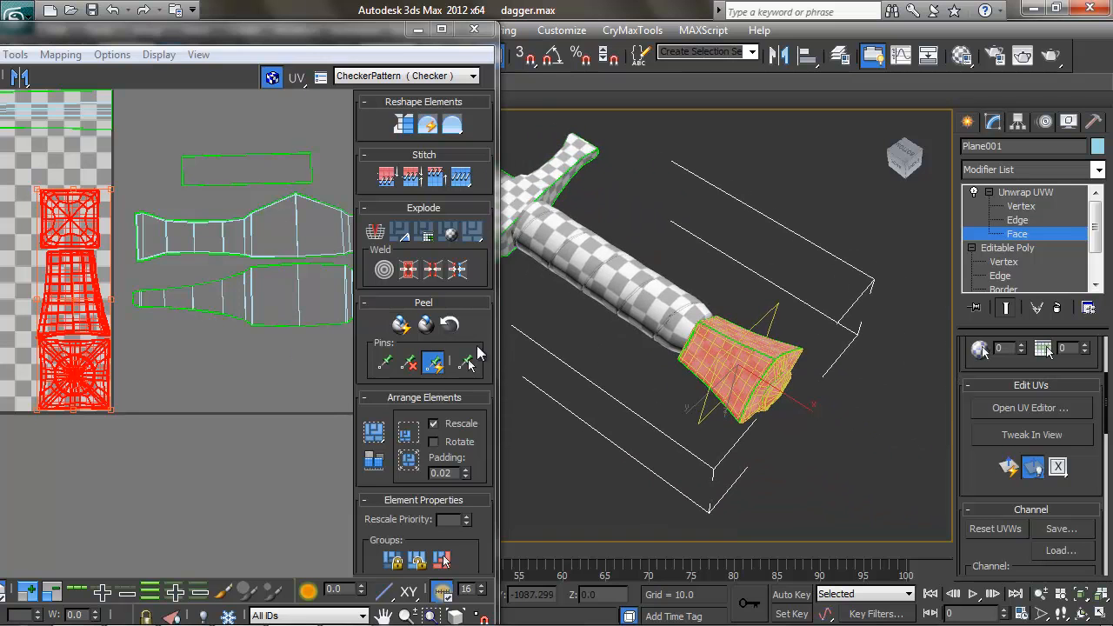
{"action": "left_click_drag", "start_coordinate": [286, 49], "coordinate": [290, 48]}
{"action": "middle_click_drag", "start_coordinate": [674, 302], "coordinate": [665, 301]}
{"action": "left_click", "coordinate": [717, 260]}
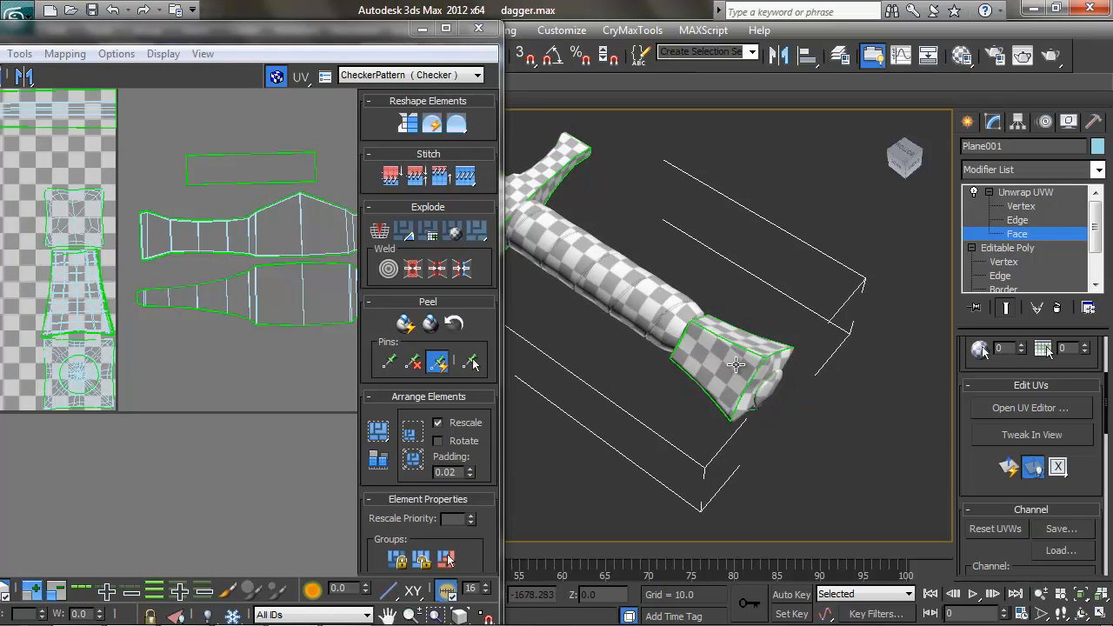
{"action": "middle_click_drag", "start_coordinate": [736, 365], "coordinate": [736, 356]}
{"action": "scroll", "coordinate": [795, 376], "scroll_direction": "up", "scroll_amount": 3}
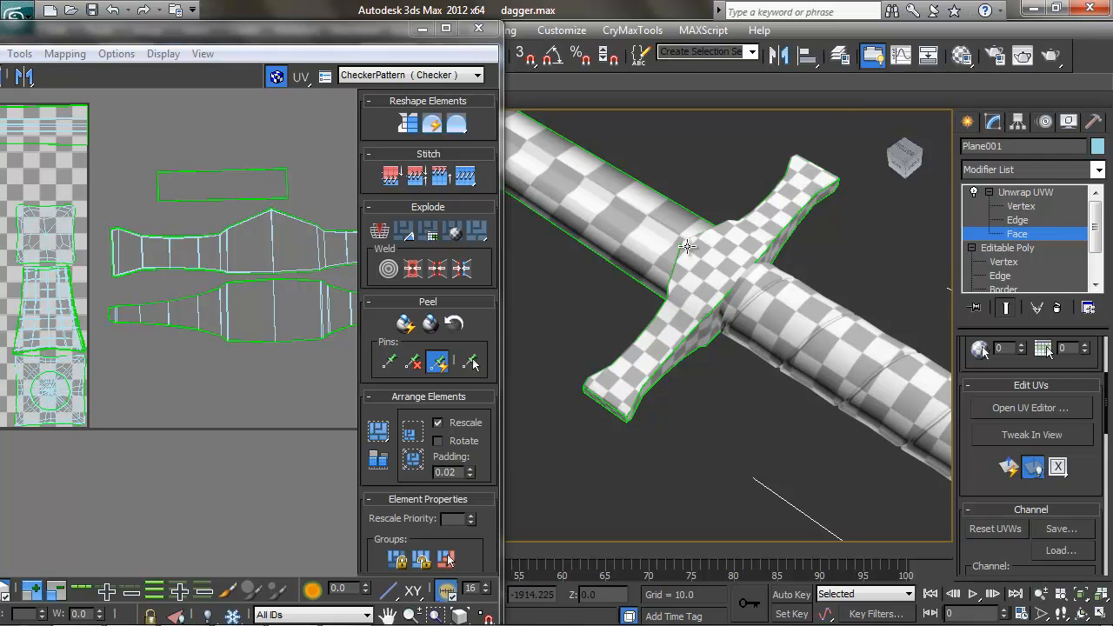
{"action": "middle_click_drag", "start_coordinate": [687, 247], "coordinate": [739, 290]}
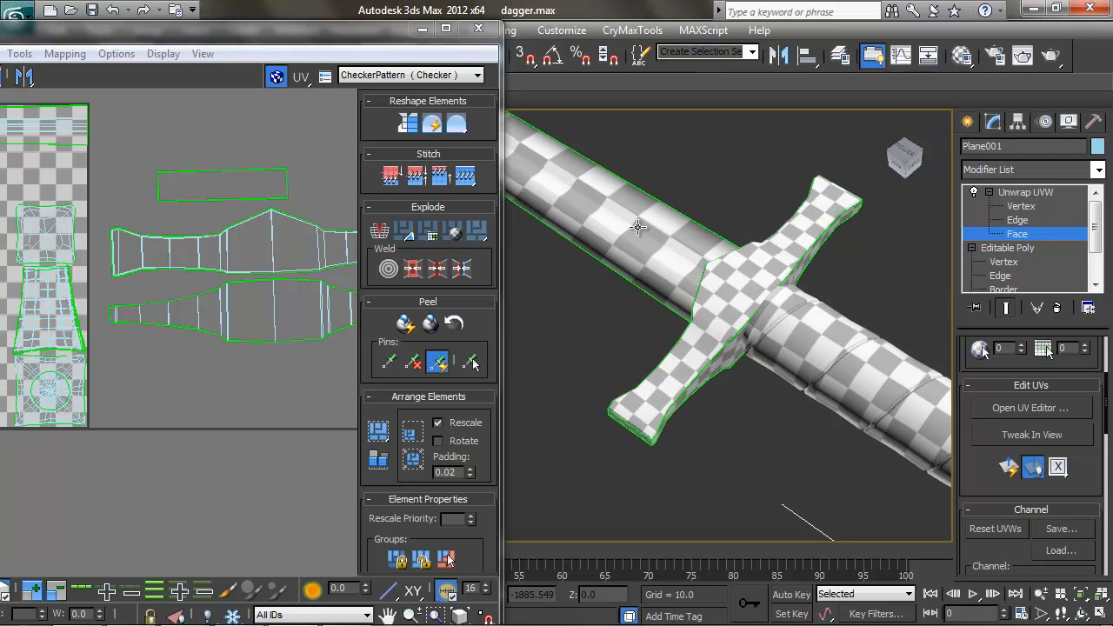
Step: Scale down the guard's peaked UV shell and place it outside the texture square, above the small rectangular shell
{"action": "mouse_move", "coordinate": [174, 192]}
{"action": "middle_mouse_down"}
{"action": "mouse_move", "coordinate": [468, 232]}
{"action": "mouse_move", "coordinate": [177, 192]}
{"action": "middle_mouse_up"}
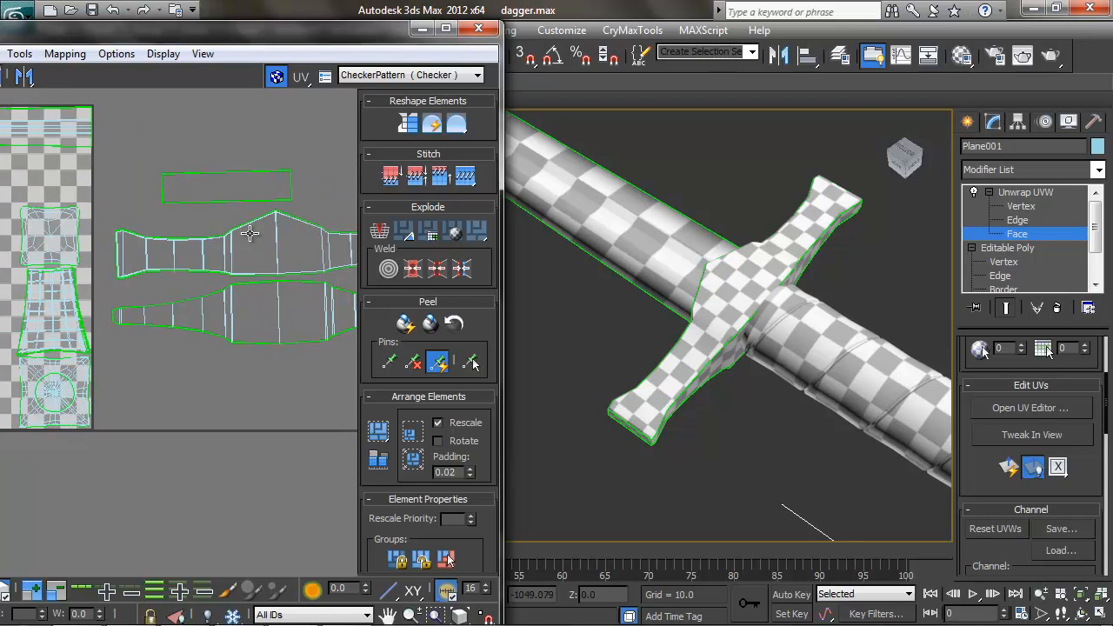
{"action": "middle_click_drag", "start_coordinate": [249, 233], "coordinate": [192, 226]}
{"action": "left_click", "coordinate": [236, 263]}
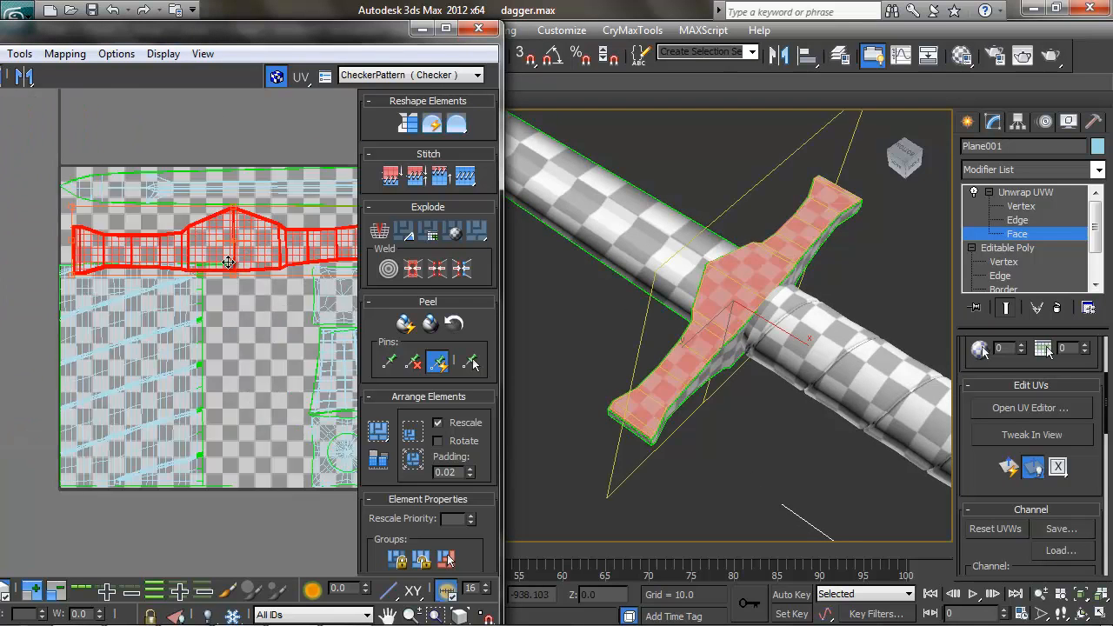
{"action": "left_click_drag", "start_coordinate": [77, 232], "coordinate": [152, 247]}
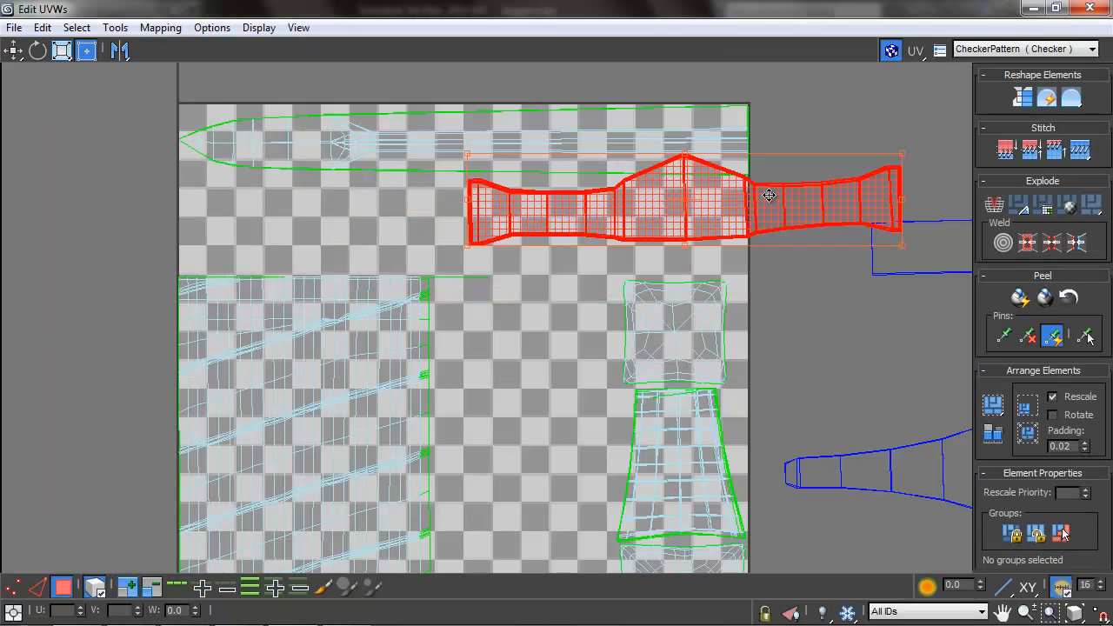
{"action": "left_click_drag", "start_coordinate": [770, 194], "coordinate": [855, 186]}
{"action": "middle_click_drag", "start_coordinate": [856, 186], "coordinate": [601, 244]}
{"action": "scroll", "coordinate": [601, 243], "scroll_direction": "down", "scroll_amount": 2}
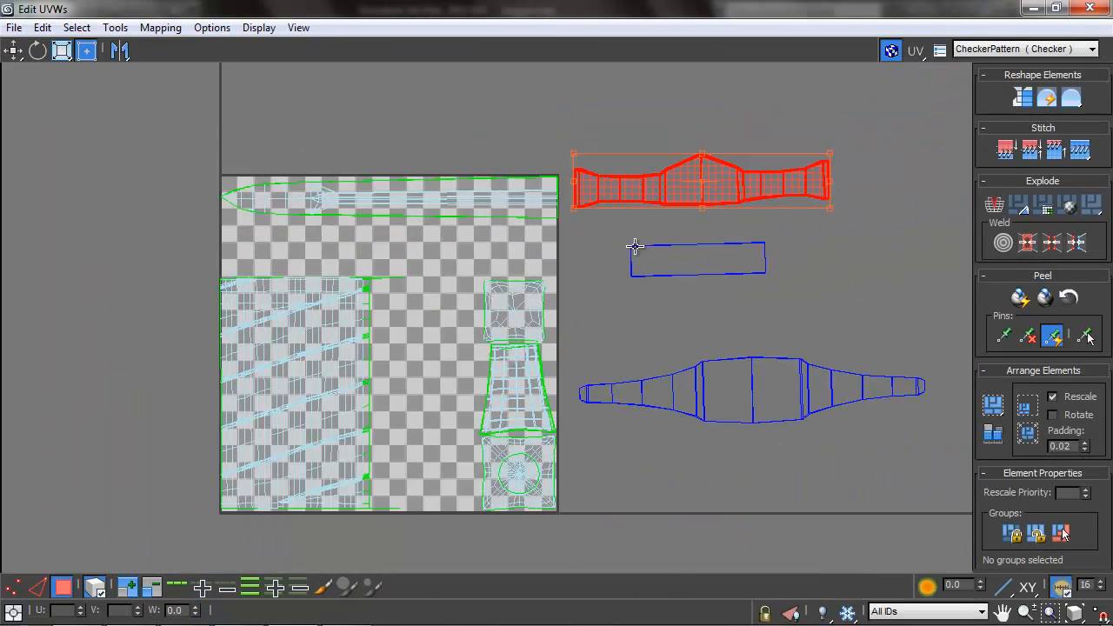
{"action": "left_click", "coordinate": [857, 275]}
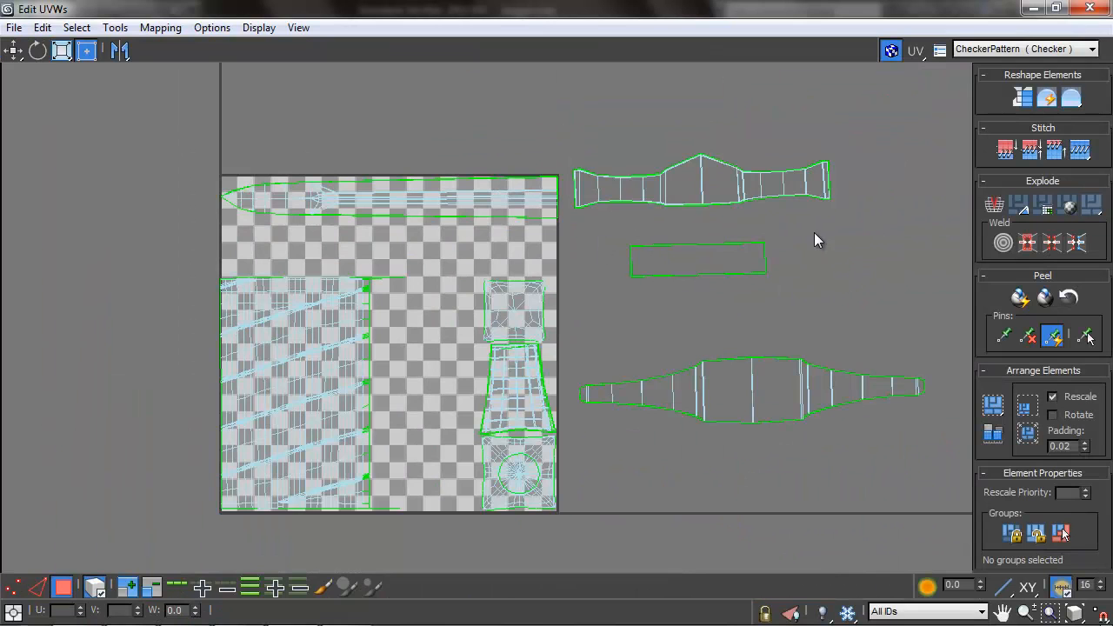
Step: Try selecting on the peaked guard shell with Select By Element UV off, and re-enable element selection
{"action": "left_click", "coordinate": [721, 177]}
{"action": "left_click", "coordinate": [801, 275]}
{"action": "key", "text": "ctrl+z"}
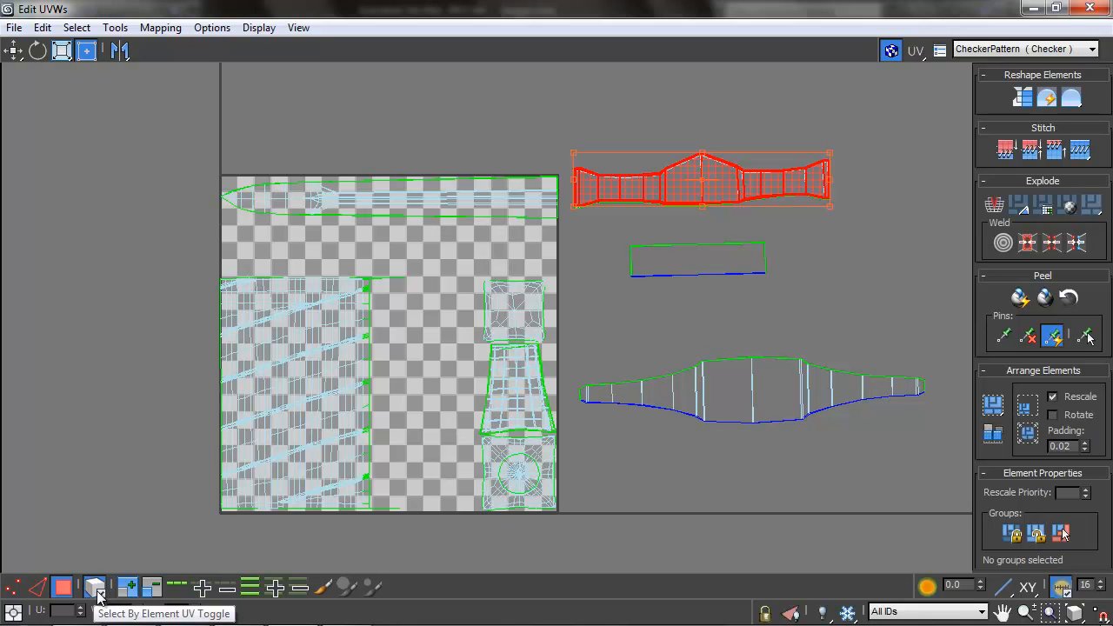
{"action": "left_click", "coordinate": [780, 232]}
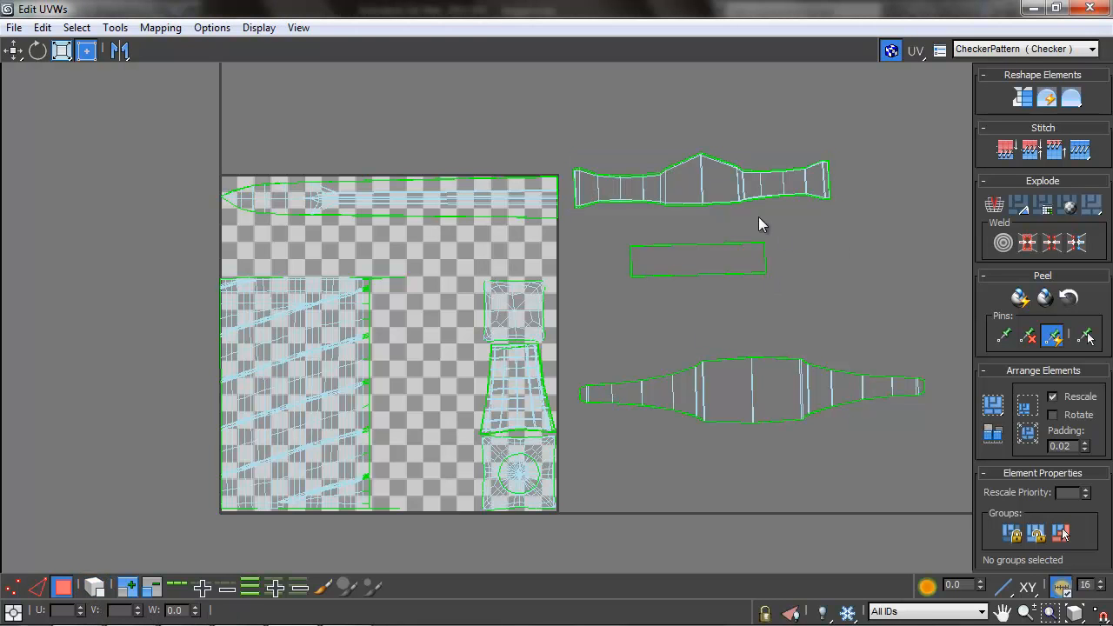
{"action": "left_click", "coordinate": [725, 197]}
{"action": "left_click", "coordinate": [855, 220]}
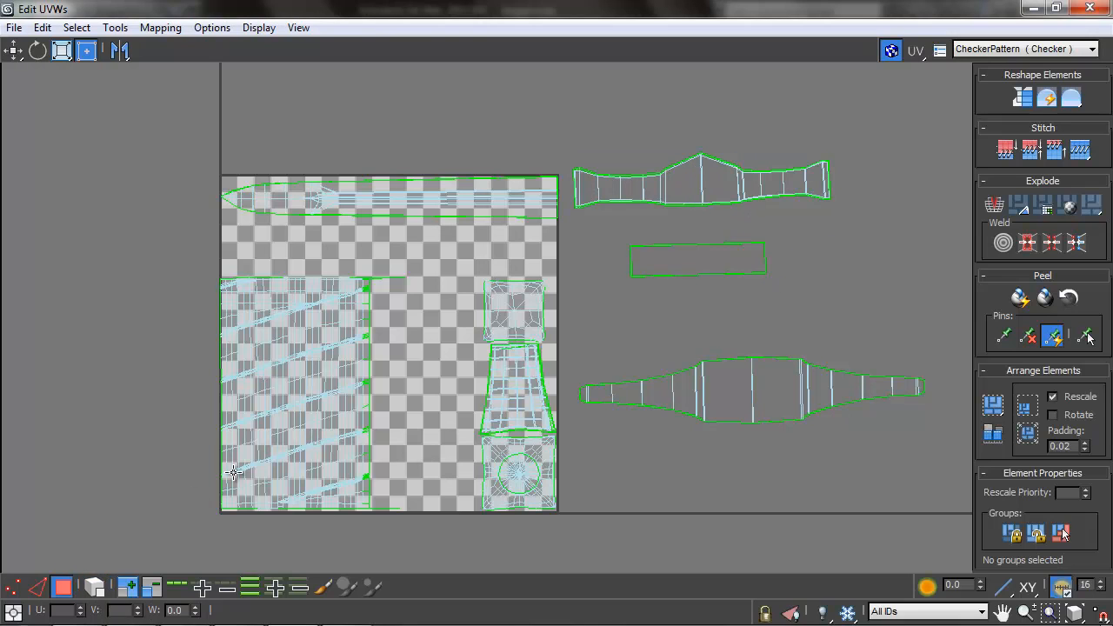
{"action": "left_click", "coordinate": [93, 591]}
Step: Place the peaked guard shell beneath the blade shell and the shrunken narrow guard shell upright beside the pommel shells
{"action": "left_click_drag", "start_coordinate": [824, 168], "coordinate": [452, 244]}
{"action": "middle_click_drag", "start_coordinate": [452, 244], "coordinate": [556, 245]}
{"action": "scroll", "coordinate": [557, 245], "scroll_direction": "up", "scroll_amount": 4}
{"action": "left_click_drag", "start_coordinate": [524, 258], "coordinate": [460, 266]}
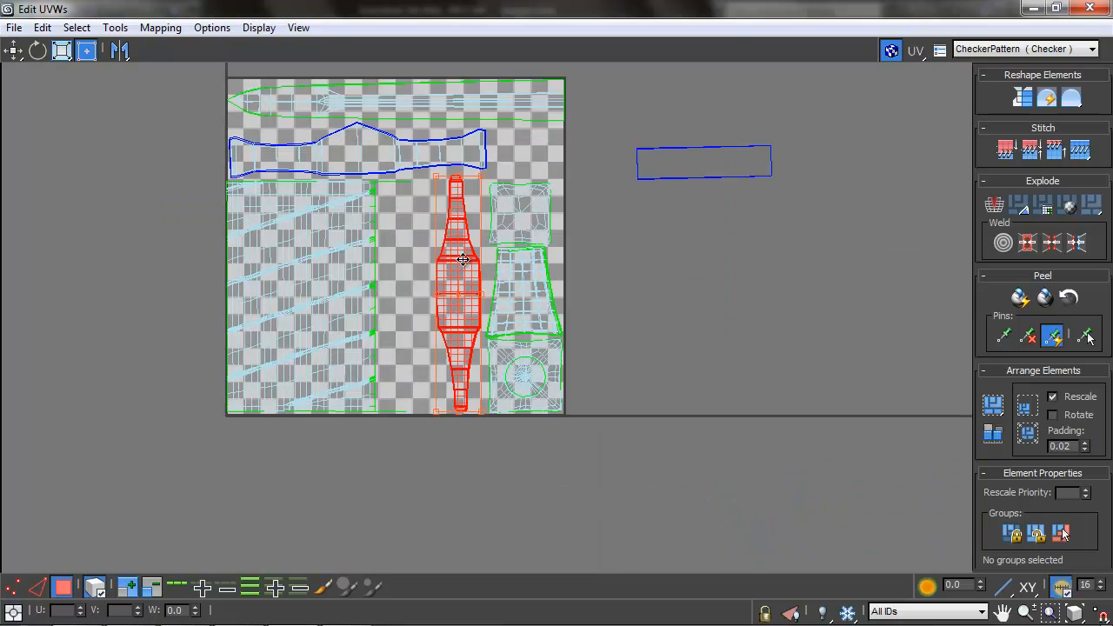
Step: Rotate the grip's UV shell 90 degrees and scale it to fill the square's lower area up to the pommel shells
{"action": "middle_click_drag", "start_coordinate": [716, 328], "coordinate": [816, 377]}
{"action": "scroll", "coordinate": [815, 377], "scroll_direction": "up", "scroll_amount": 2}
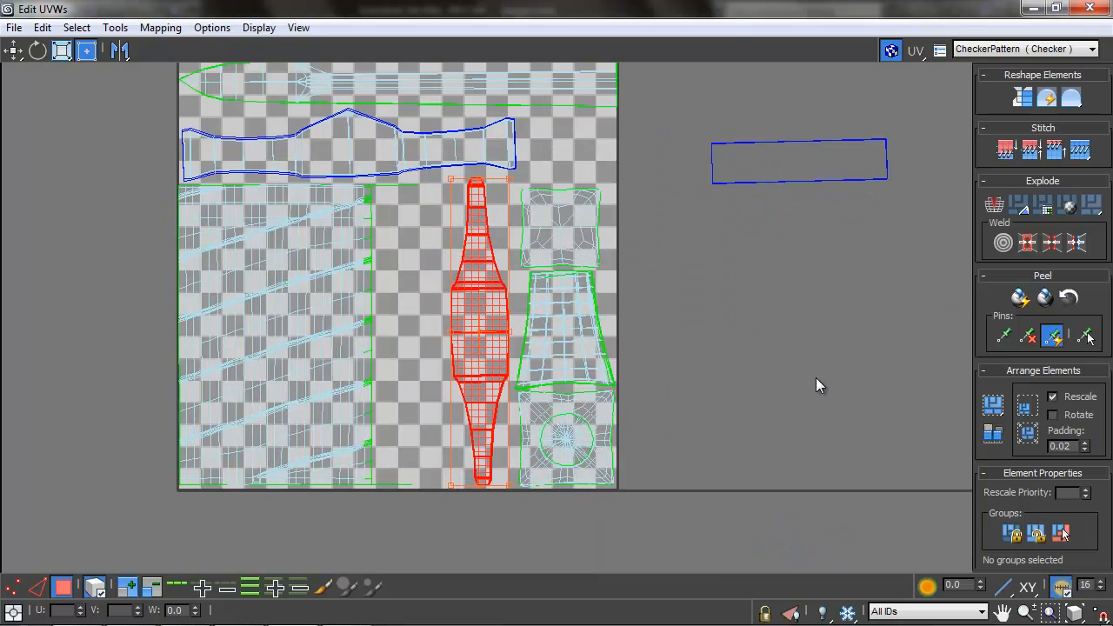
{"action": "middle_click_drag", "start_coordinate": [727, 372], "coordinate": [876, 368]}
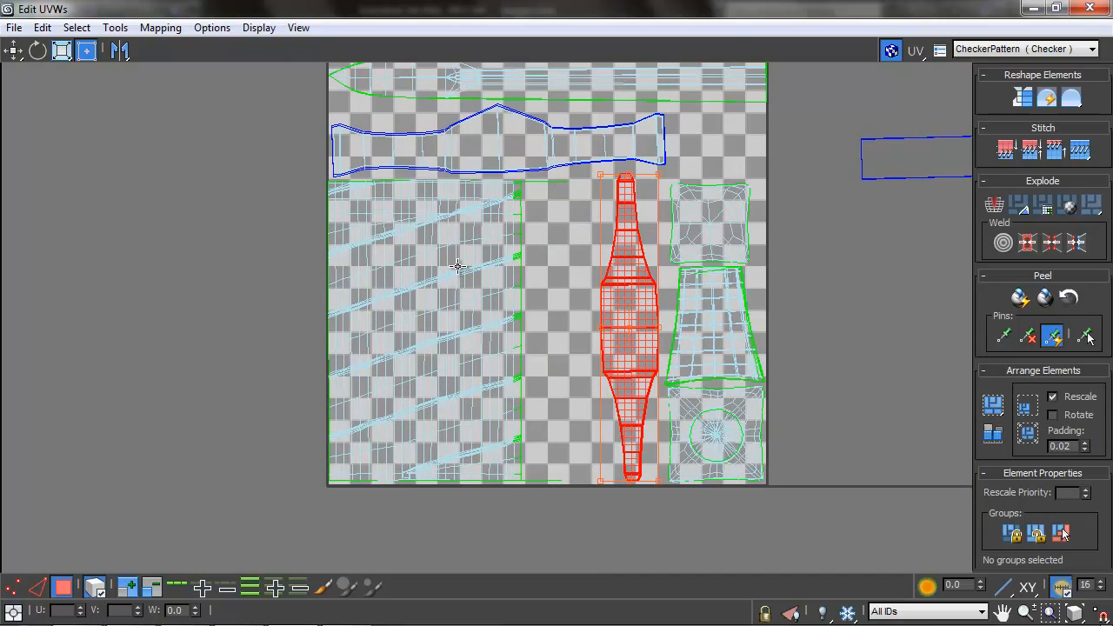
{"action": "left_click", "coordinate": [397, 249]}
{"action": "left_click_drag", "start_coordinate": [439, 181], "coordinate": [240, 347]}
{"action": "left_click_drag", "start_coordinate": [447, 352], "coordinate": [479, 387]}
{"action": "left_click_drag", "start_coordinate": [629, 246], "coordinate": [663, 217]}
{"action": "middle_click_drag", "start_coordinate": [719, 220], "coordinate": [521, 277]}
Step: Rotate the narrow guard shell to horizontal and place it between the peaked guard shell and the grip shell
{"action": "left_click", "coordinate": [534, 241]}
{"action": "left_click", "coordinate": [529, 253]}
{"action": "scroll", "coordinate": [484, 205], "scroll_direction": "up", "scroll_amount": 2}
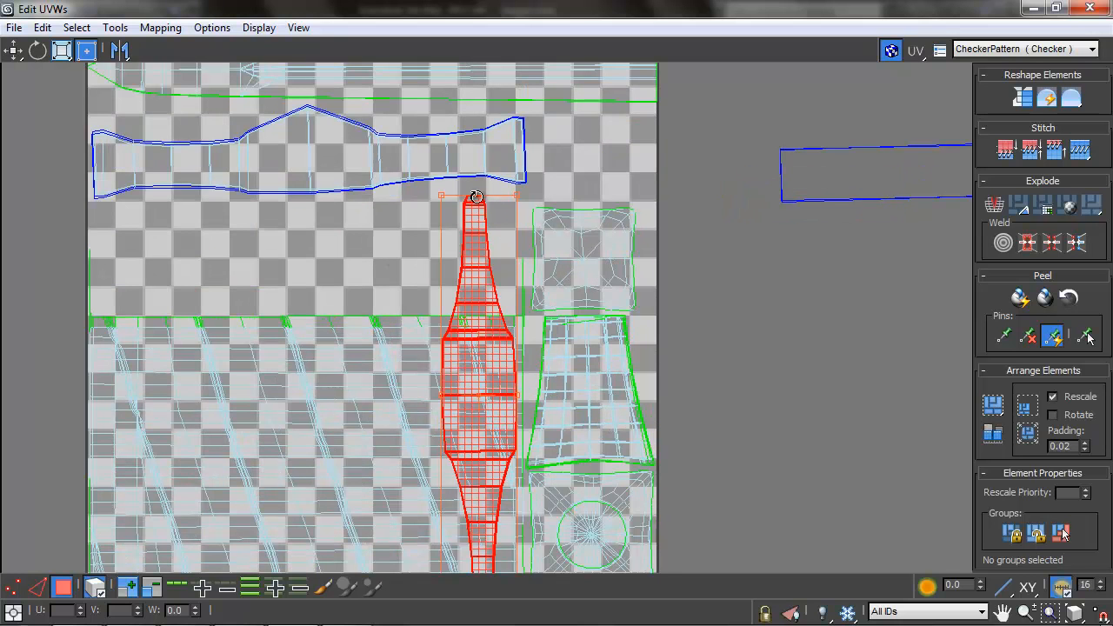
{"action": "left_click_drag", "start_coordinate": [475, 205], "coordinate": [200, 405]}
{"action": "left_click_drag", "start_coordinate": [427, 405], "coordinate": [256, 257]}
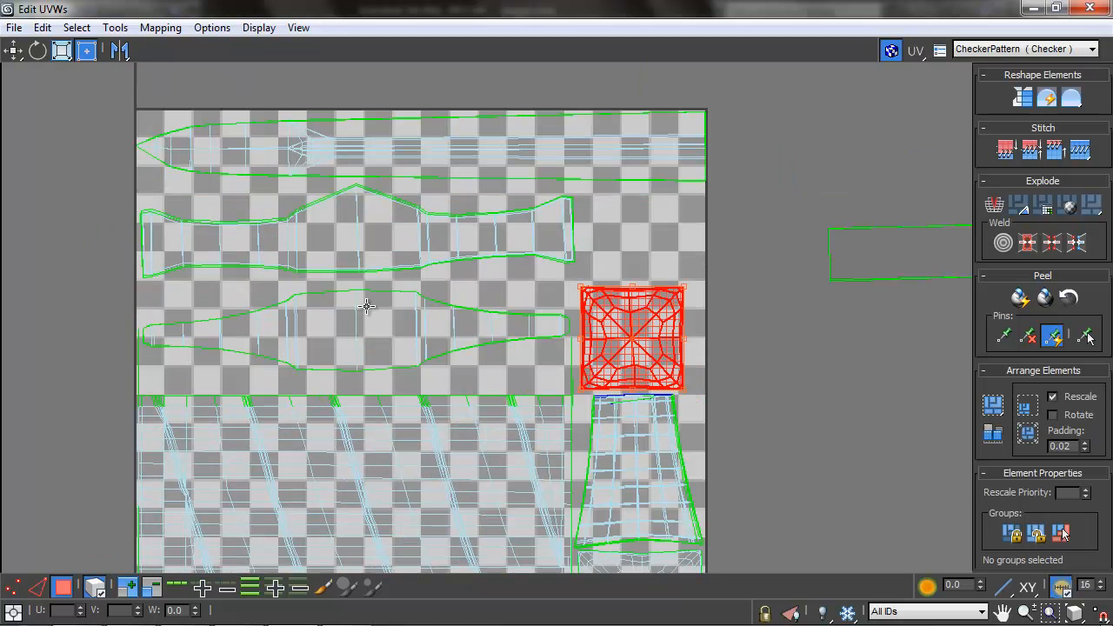
Step: Shrink the small rectangular shell and fit it into the gap beneath the narrow guard shell's tapered end
{"action": "left_click", "coordinate": [349, 334]}
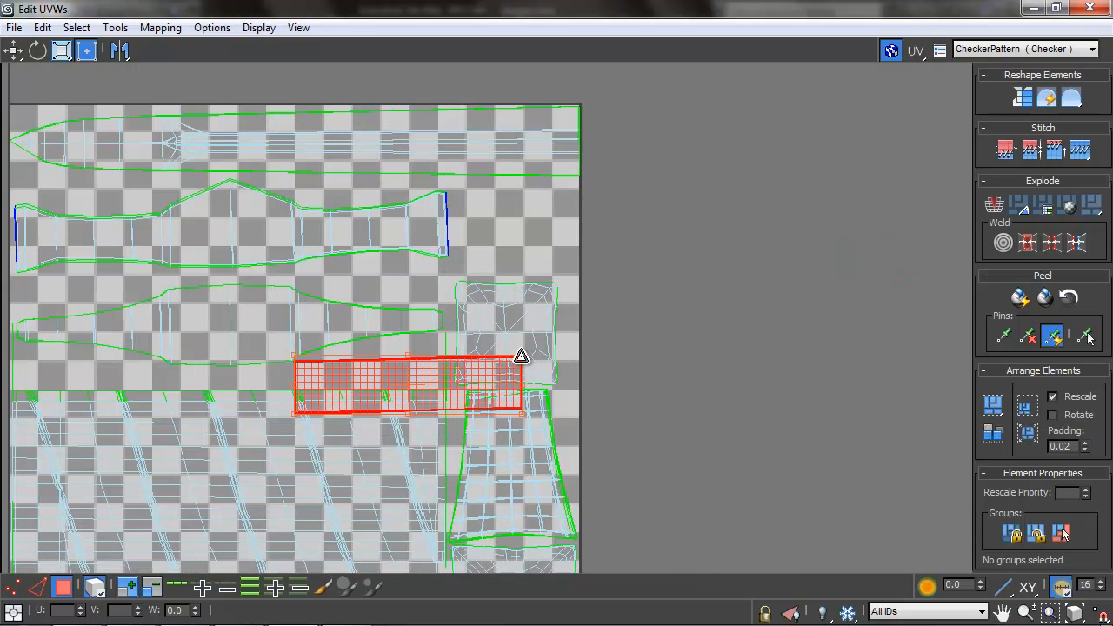
{"action": "left_click_drag", "start_coordinate": [522, 356], "coordinate": [408, 363]}
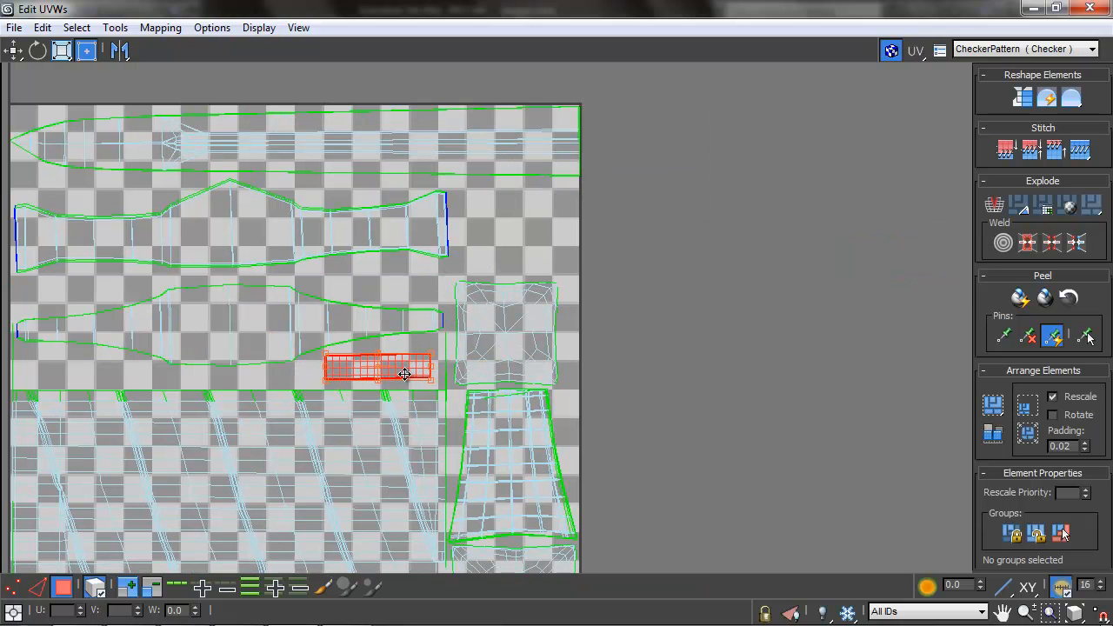
{"action": "left_click", "coordinate": [599, 296]}
{"action": "middle_click_drag", "start_coordinate": [598, 297], "coordinate": [673, 250]}
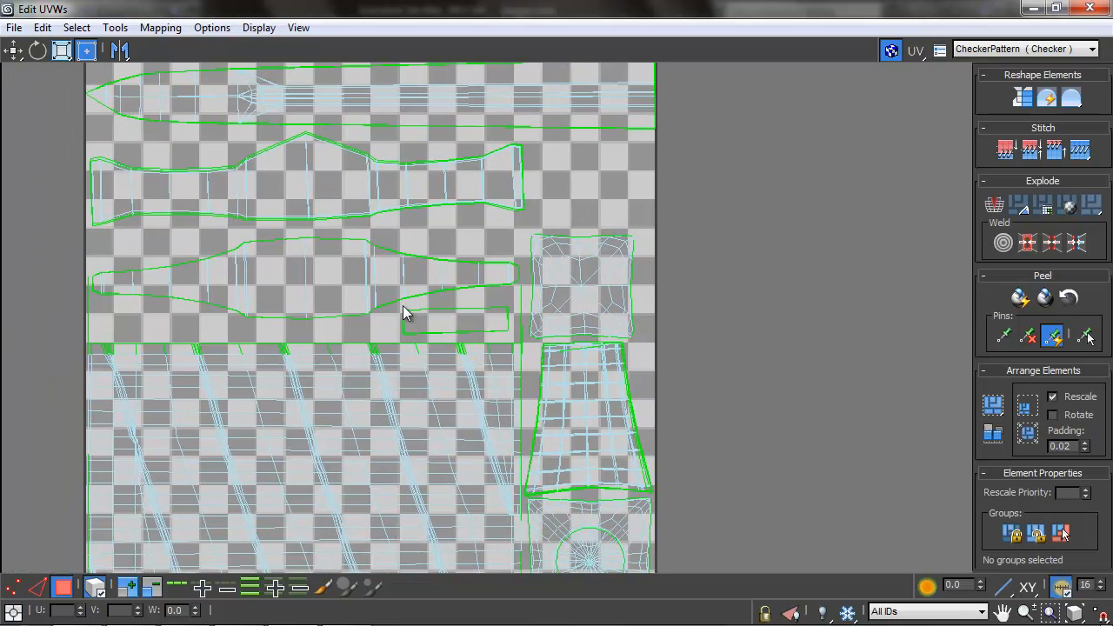
Step: Restore the UV window beside the viewport and inspect the checker size across the dagger's blade, guard and grip
{"action": "left_click", "coordinate": [325, 265]}
{"action": "left_click_drag", "start_coordinate": [860, 15], "coordinate": [283, 57]}
{"action": "scroll", "coordinate": [707, 314], "scroll_direction": "down", "scroll_amount": 1}
{"action": "middle_click_drag", "start_coordinate": [708, 314], "coordinate": [690, 314]}
{"action": "scroll", "coordinate": [246, 265], "scroll_direction": "down", "scroll_amount": 2}
{"action": "middle_click_drag", "start_coordinate": [678, 270], "coordinate": [736, 258], "text": "alt"}
{"action": "left_click", "coordinate": [760, 212]}
{"action": "scroll", "coordinate": [743, 259], "scroll_direction": "up", "scroll_amount": 3}
{"action": "middle_click_drag", "start_coordinate": [839, 256], "coordinate": [768, 282]}
{"action": "middle_click_drag", "start_coordinate": [270, 244], "coordinate": [439, 280]}
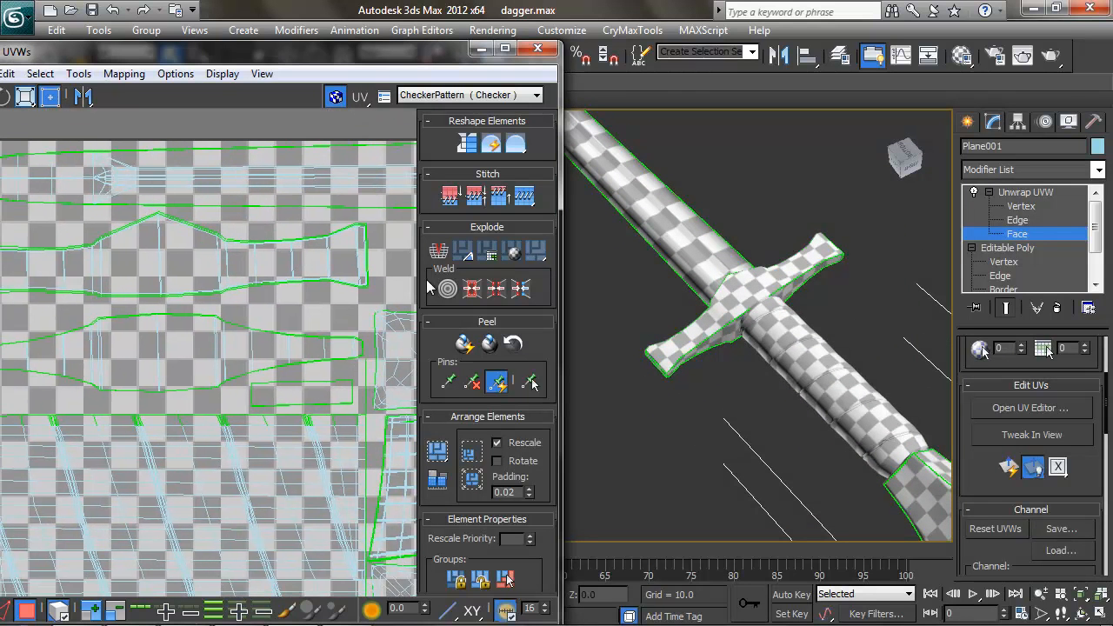
{"action": "scroll", "coordinate": [212, 268], "scroll_direction": "down", "scroll_amount": 2}
{"action": "middle_click_drag", "start_coordinate": [211, 269], "coordinate": [253, 268]}
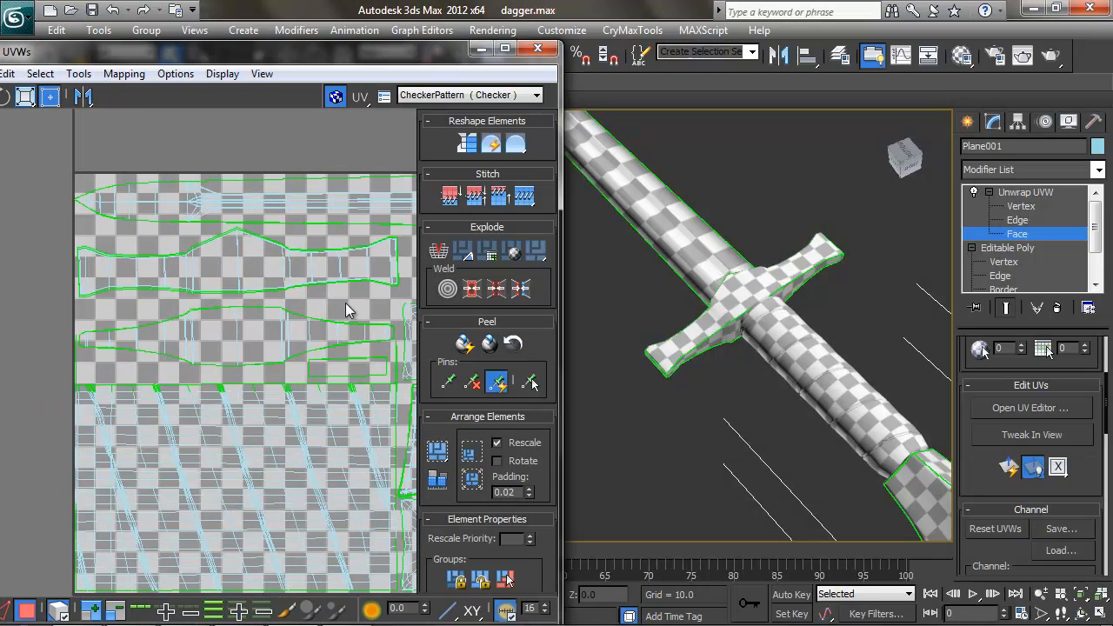
Step: Select both guard UV shells and scale them down together to better match the blade's checker size
{"action": "left_click_drag", "start_coordinate": [38, 260], "coordinate": [108, 339]}
{"action": "middle_click_drag", "start_coordinate": [157, 317], "coordinate": [79, 321]}
{"action": "mouse_move", "coordinate": [318, 234]}
{"action": "left_mouse_down"}
{"action": "mouse_move", "coordinate": [255, 258]}
{"action": "mouse_move", "coordinate": [318, 233]}
{"action": "left_mouse_up"}
{"action": "middle_click_drag", "start_coordinate": [282, 279], "coordinate": [319, 280]}
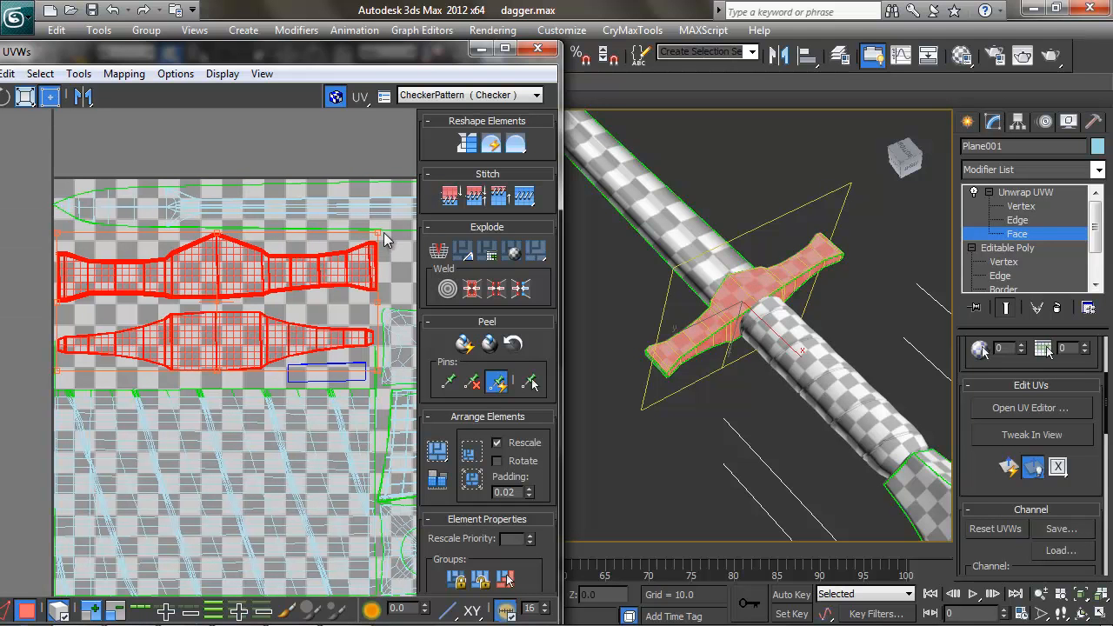
{"action": "left_click_drag", "start_coordinate": [380, 233], "coordinate": [322, 240]}
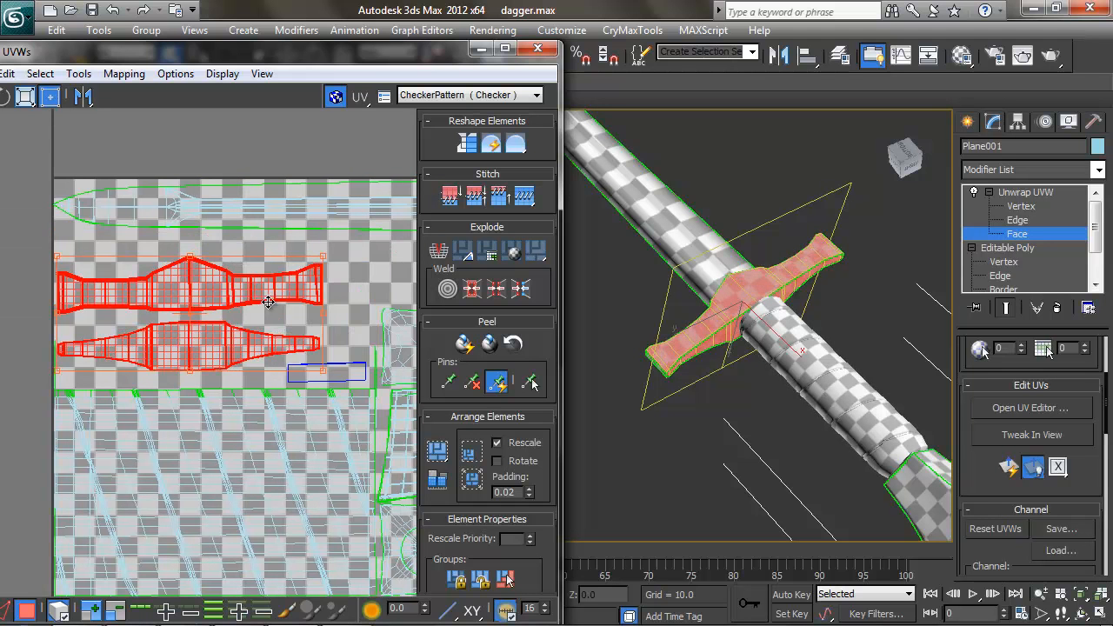
Step: Try enlarging the grip's UV shell over the pommel shells, and return it to its former size
{"action": "middle_click_drag", "start_coordinate": [266, 290], "coordinate": [275, 217]}
{"action": "left_click", "coordinate": [129, 410]}
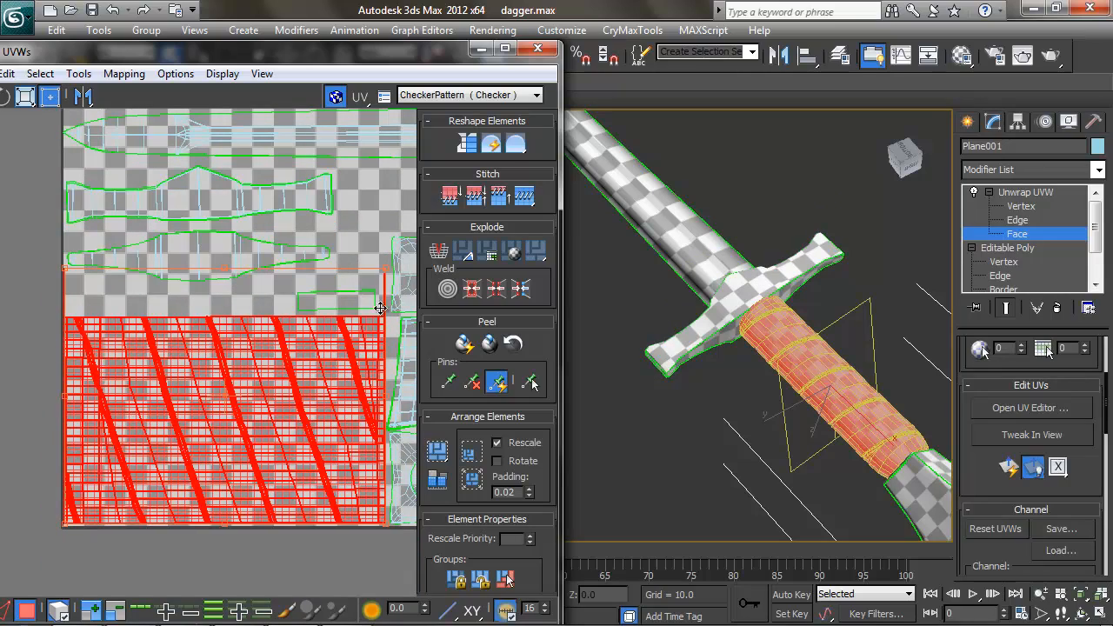
{"action": "left_click_drag", "start_coordinate": [385, 268], "coordinate": [423, 243]}
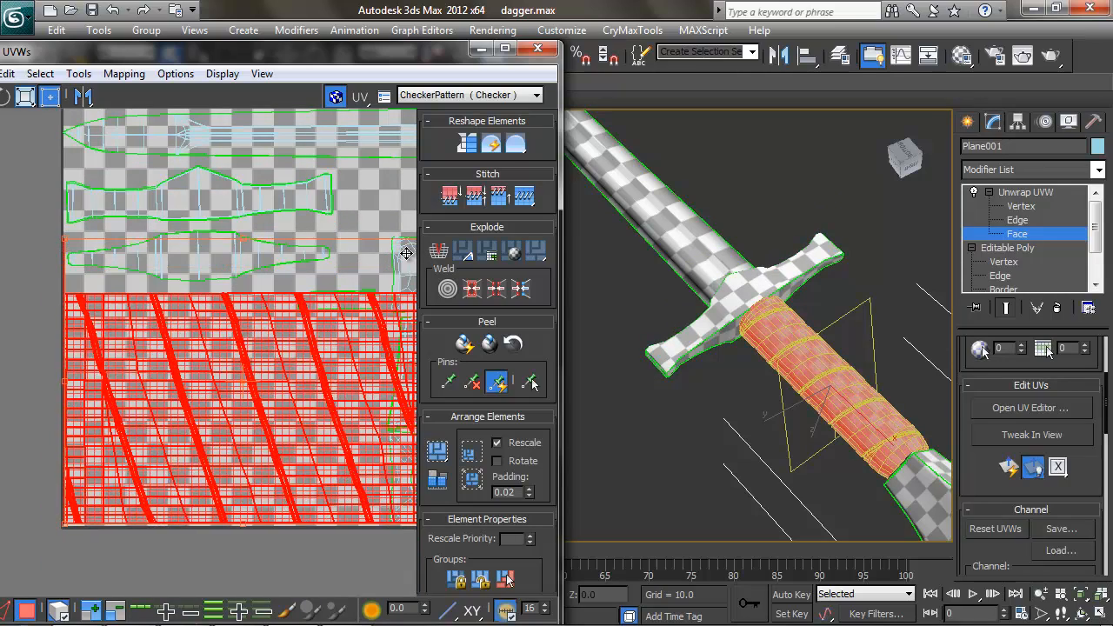
{"action": "middle_click_drag", "start_coordinate": [345, 329], "coordinate": [248, 331]}
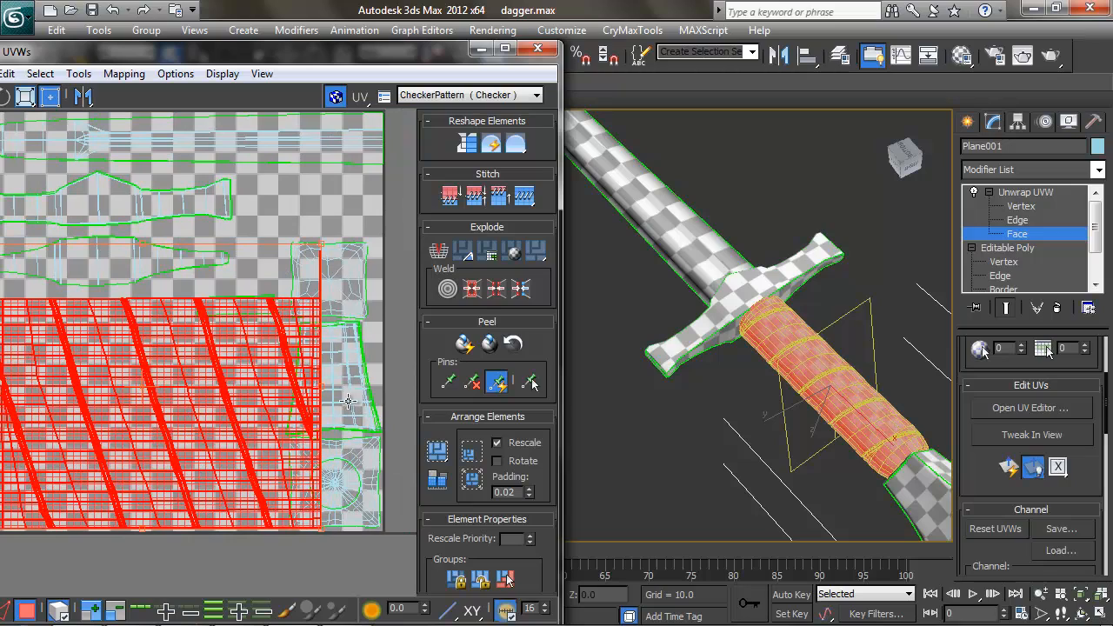
{"action": "middle_click_drag", "start_coordinate": [288, 273], "coordinate": [361, 288]}
{"action": "left_click_drag", "start_coordinate": [392, 261], "coordinate": [357, 292]}
{"action": "left_click", "coordinate": [29, 300]}
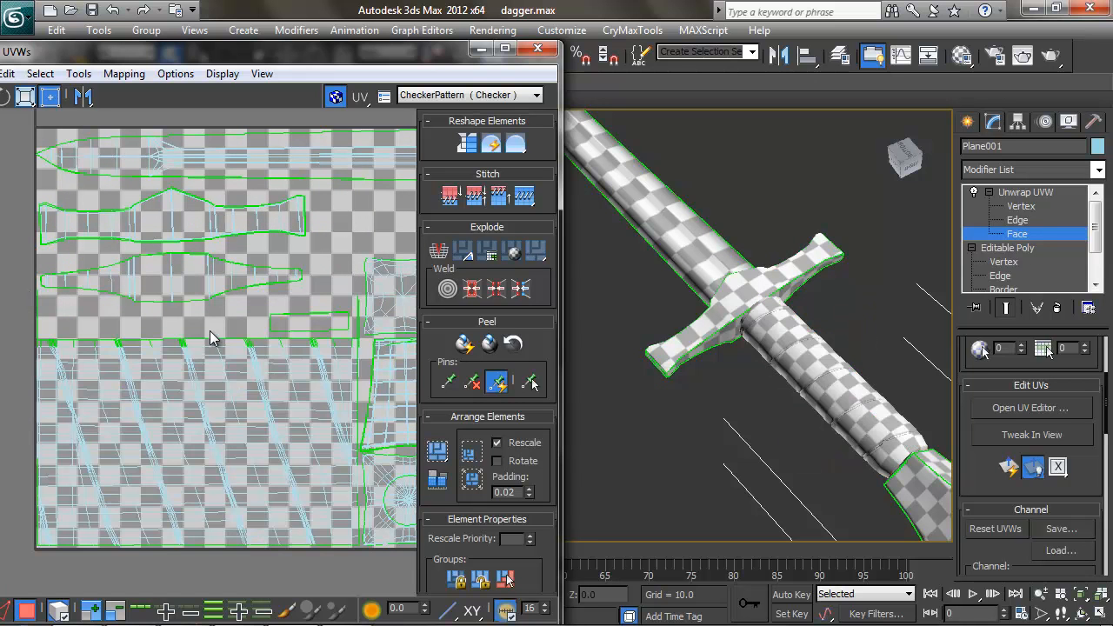
Step: Examine the overall UV shell layout and the remaining empty space within the texture square
{"action": "middle_click_drag", "start_coordinate": [301, 332], "coordinate": [188, 296]}
{"action": "left_click_drag", "start_coordinate": [353, 260], "coordinate": [303, 471]}
{"action": "left_click_drag", "start_coordinate": [242, 246], "coordinate": [252, 255]}
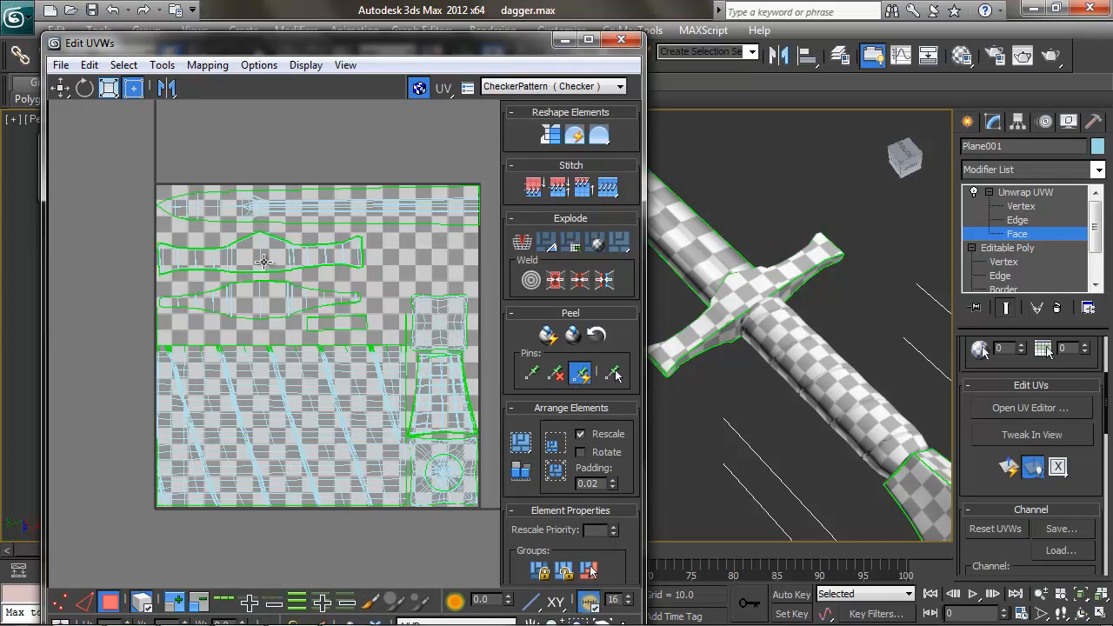
{"action": "scroll", "coordinate": [333, 258], "scroll_direction": "up", "scroll_amount": 2}
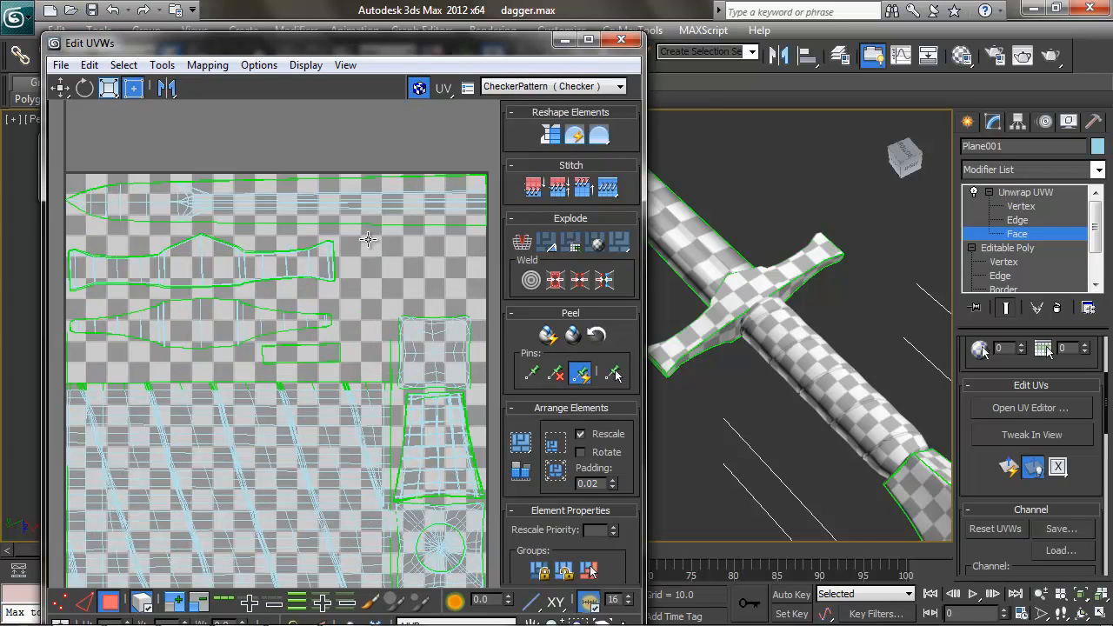
{"action": "middle_click_drag", "start_coordinate": [410, 204], "coordinate": [386, 188]}
{"action": "middle_click_drag", "start_coordinate": [365, 231], "coordinate": [347, 210]}
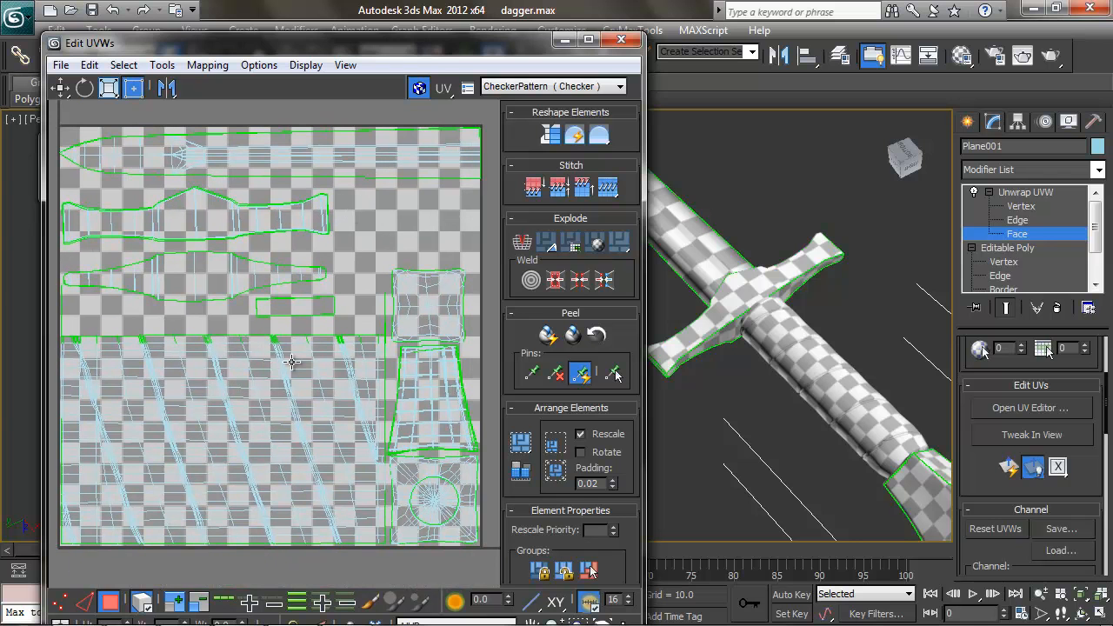
{"action": "middle_click_drag", "start_coordinate": [239, 340], "coordinate": [273, 324]}
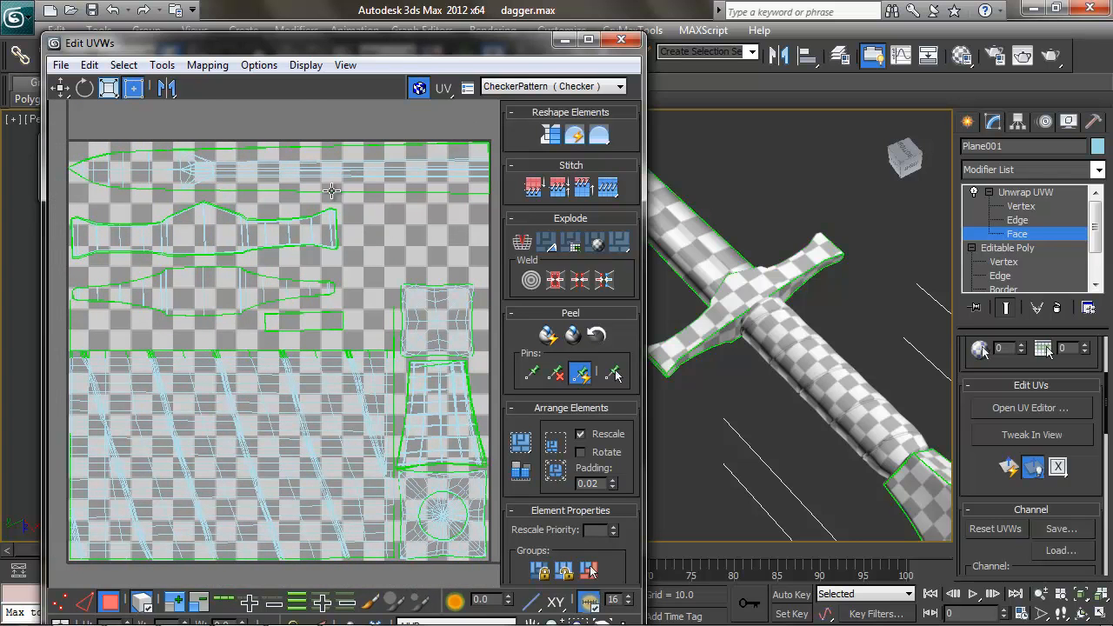
{"action": "middle_click_drag", "start_coordinate": [333, 236], "coordinate": [298, 265]}
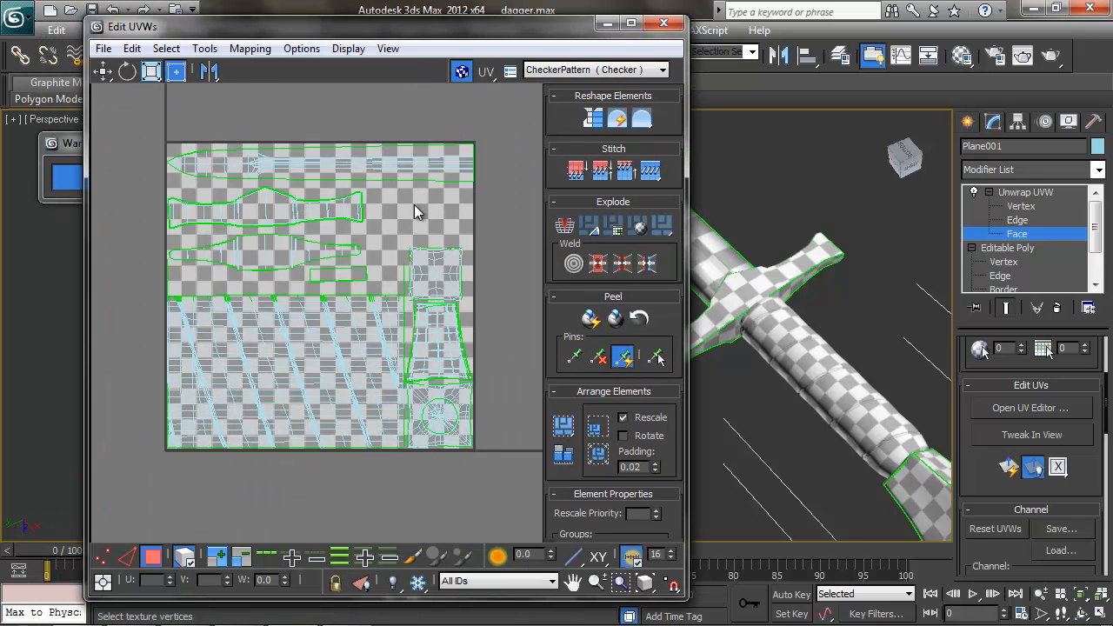
Step: Render the UVW template of the dagger's shells at 1024 × 1024 and move the rendered map clear of the render settings for inspection
{"action": "right_click", "coordinate": [402, 208]}
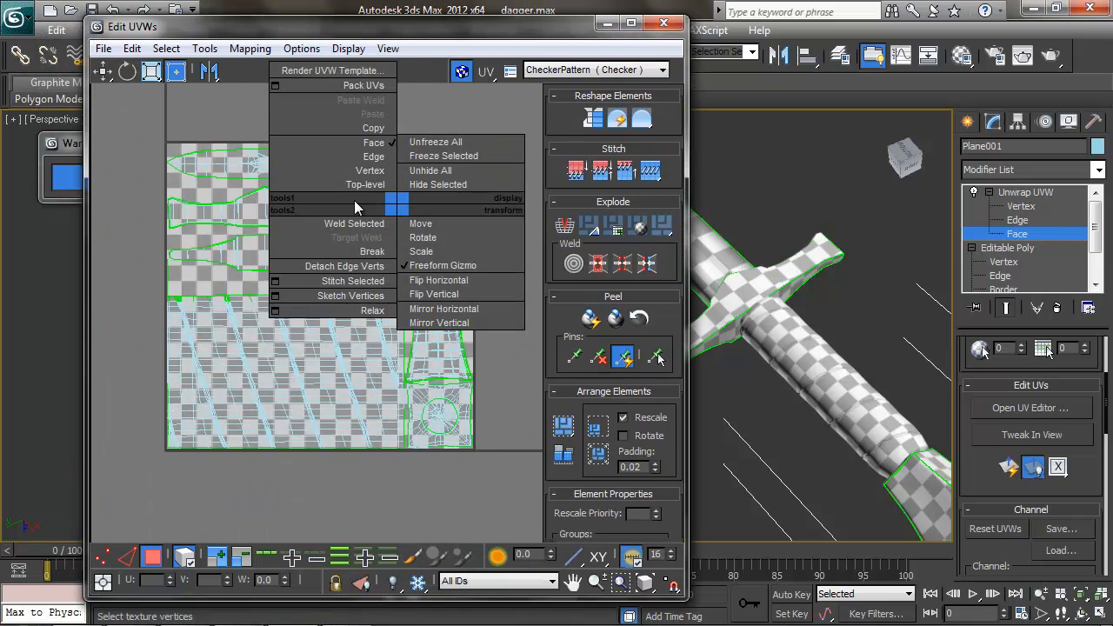
{"action": "left_click", "coordinate": [327, 70]}
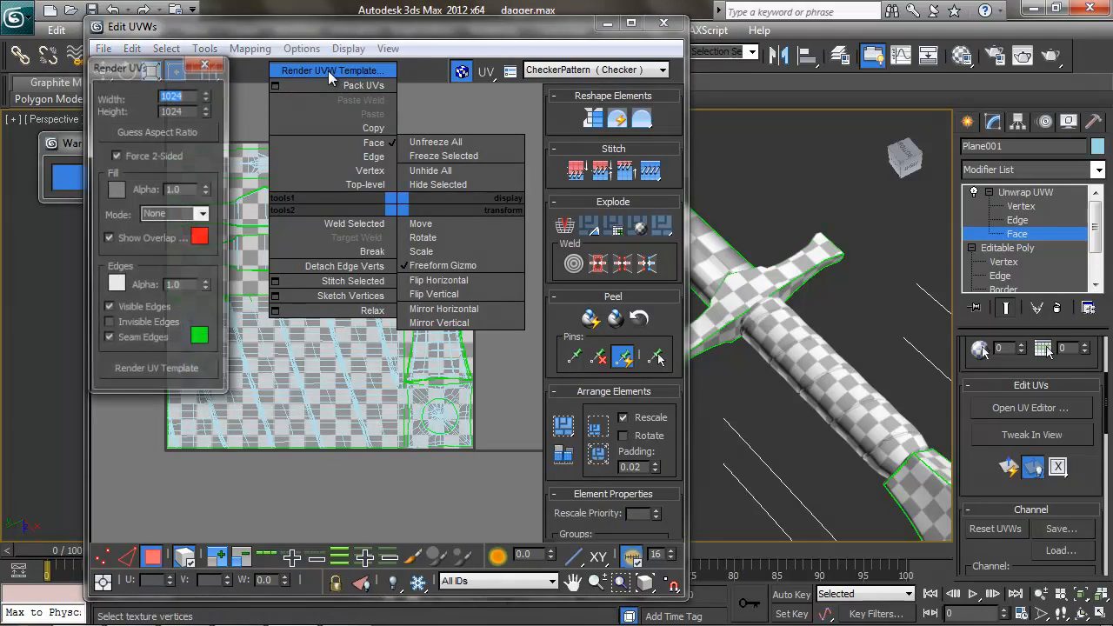
{"action": "left_click_drag", "start_coordinate": [141, 73], "coordinate": [222, 94]}
{"action": "key", "text": "Tab"}
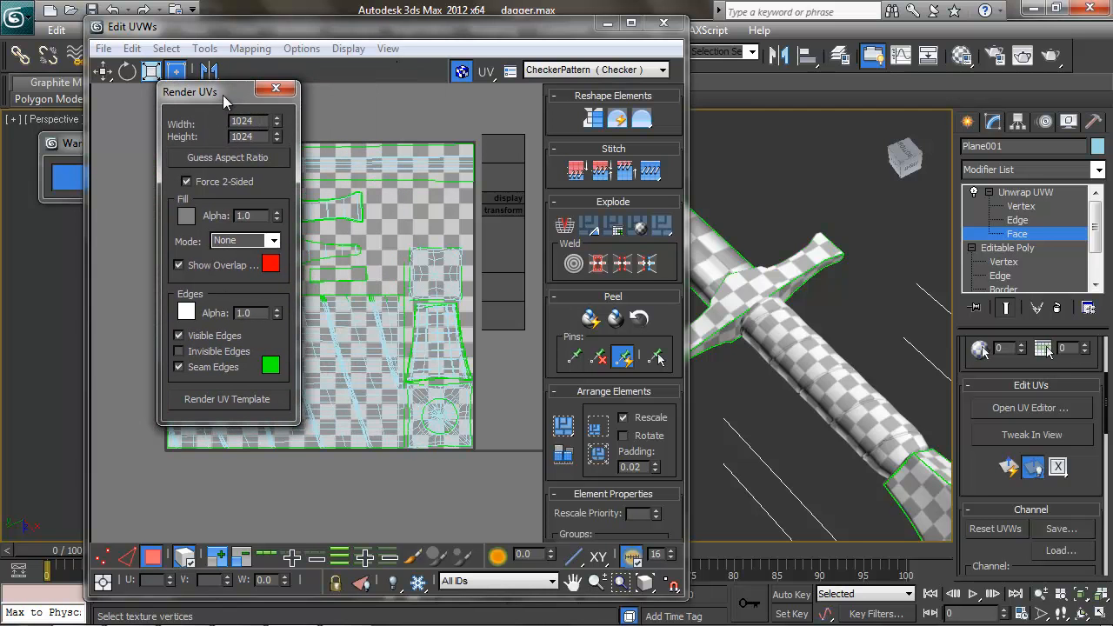
{"action": "left_click", "coordinate": [228, 402]}
{"action": "left_click_drag", "start_coordinate": [472, 85], "coordinate": [655, 65]}
{"action": "scroll", "coordinate": [737, 213], "scroll_direction": "up", "scroll_amount": 5}
{"action": "scroll", "coordinate": [739, 217], "scroll_direction": "down", "scroll_amount": 10}
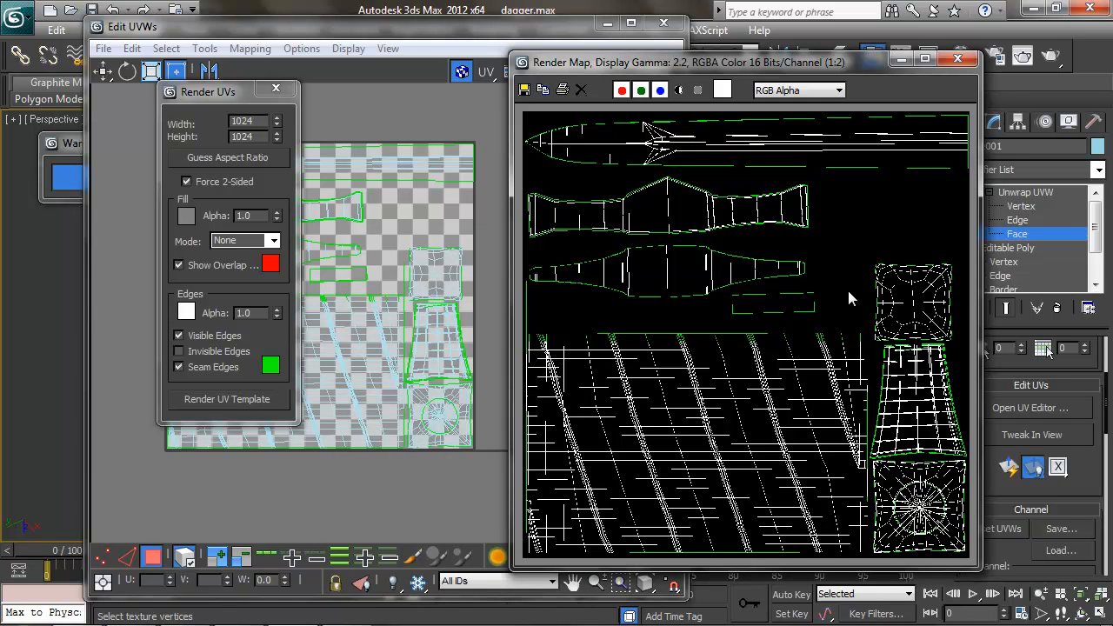
{"action": "scroll", "coordinate": [791, 242], "scroll_direction": "down", "scroll_amount": 2}
{"action": "scroll", "coordinate": [791, 241], "scroll_direction": "up", "scroll_amount": 2}
{"action": "left_click_drag", "start_coordinate": [586, 65], "coordinate": [569, 62]}
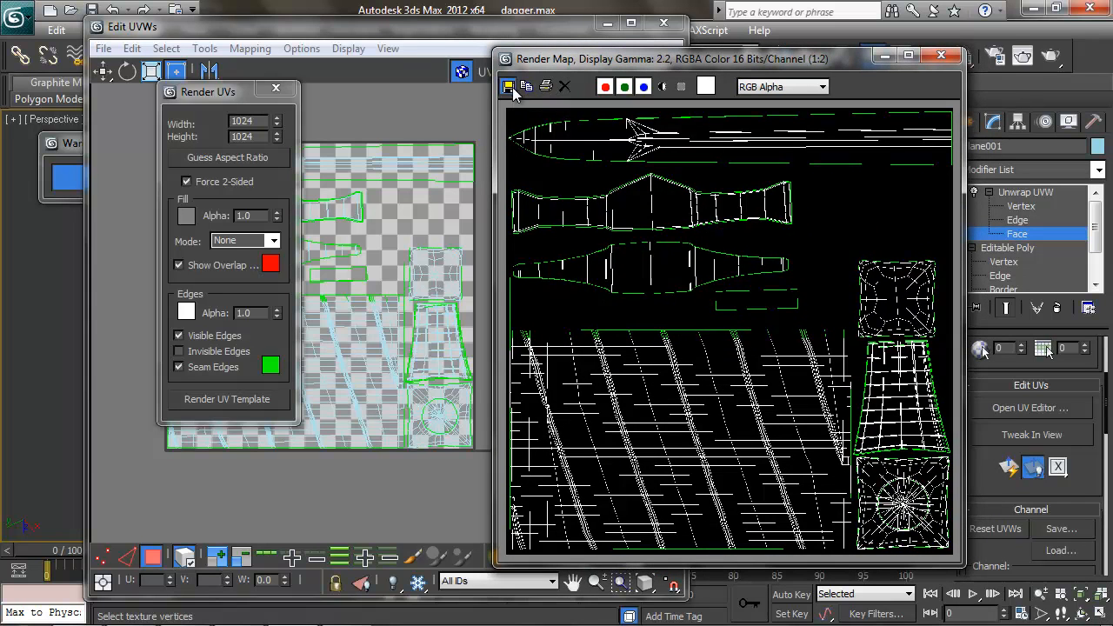
Step: Start saving the rendered UV map on the Desktop, with the file name dagger_uvs and the PNG image format
{"action": "left_click", "coordinate": [510, 87]}
{"action": "left_click_drag", "start_coordinate": [636, 17], "coordinate": [664, 79]}
{"action": "left_click", "coordinate": [654, 135]}
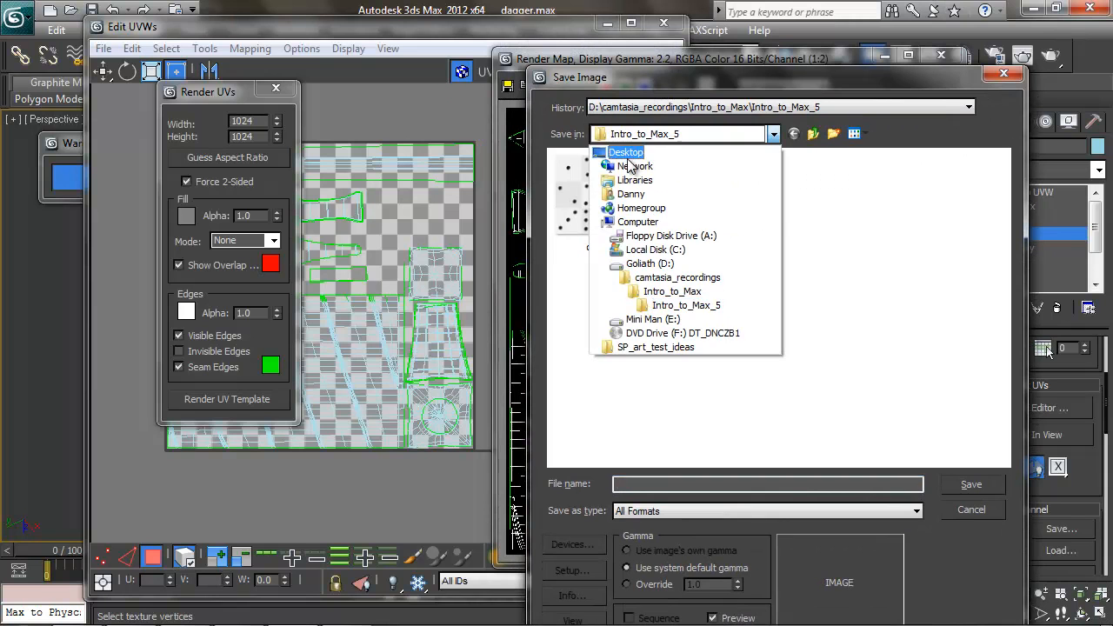
{"action": "left_click", "coordinate": [624, 152]}
{"action": "left_click", "coordinate": [668, 483]}
{"action": "type", "text": "dagger_uvs"}
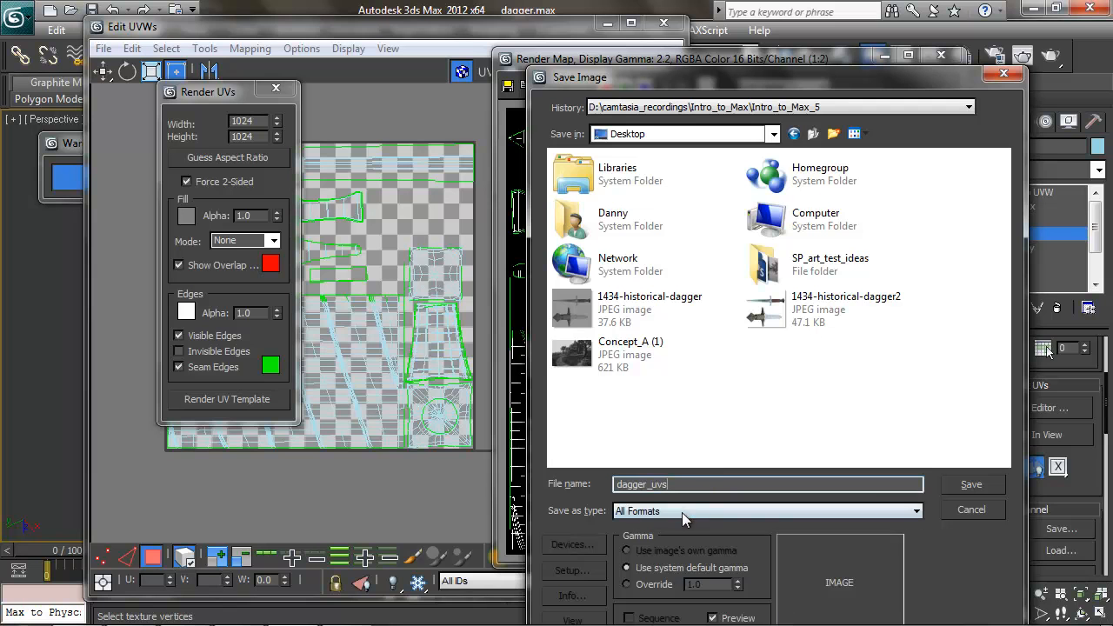
{"action": "left_click", "coordinate": [682, 512]}
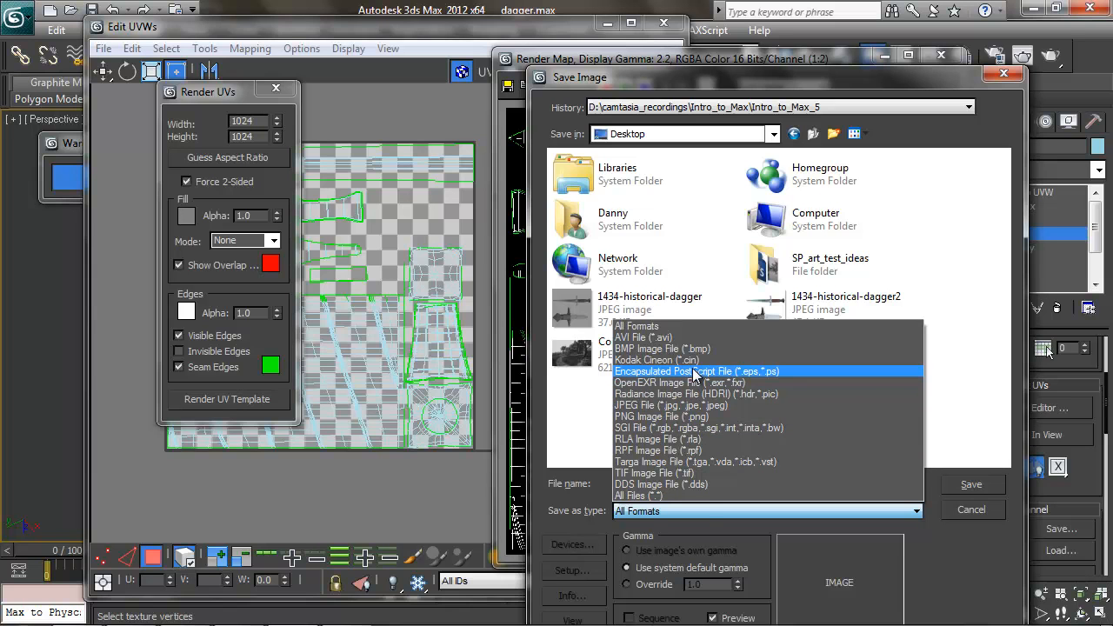
{"action": "left_click", "coordinate": [693, 417]}
{"action": "left_click", "coordinate": [694, 510]}
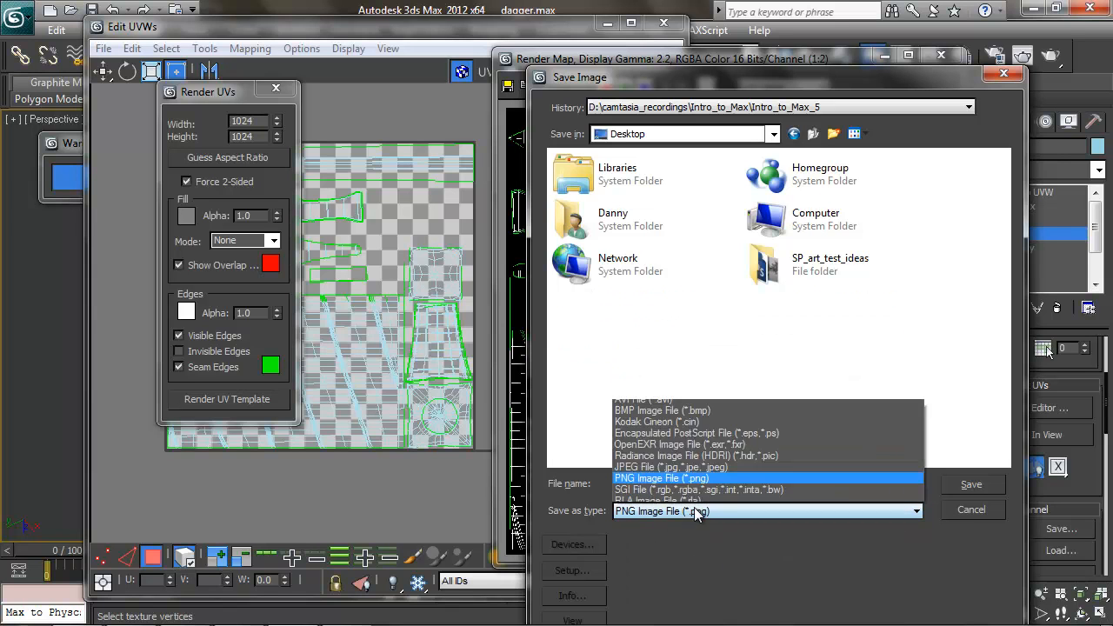
{"action": "left_click", "coordinate": [693, 510]}
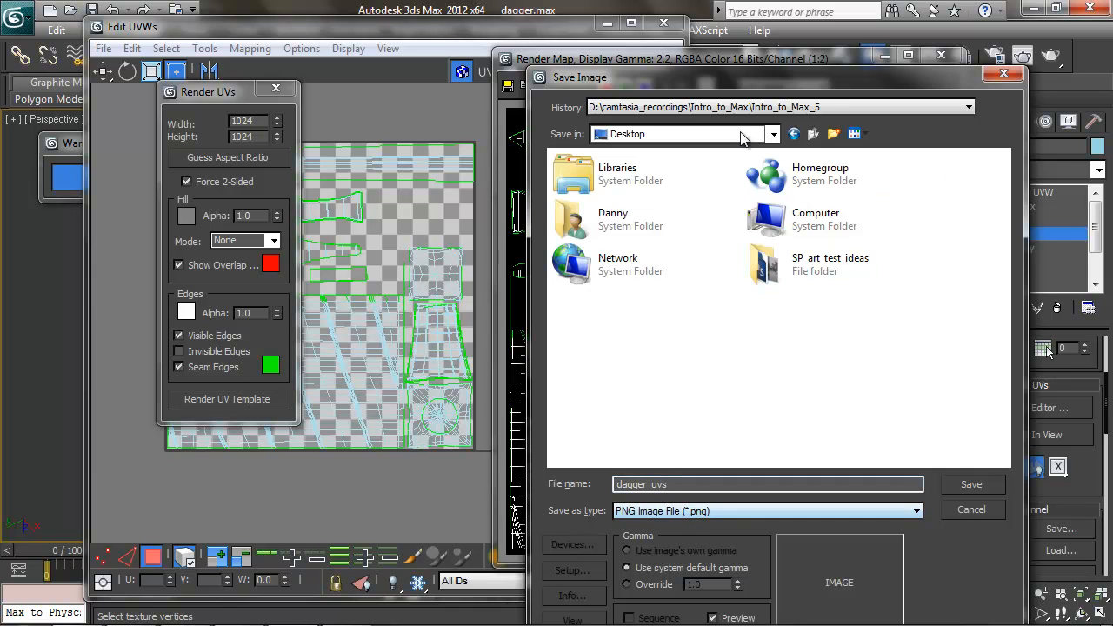
Step: Save the dagger_uvs PNG with RGB 48 bit colours and the alpha channel turned off
{"action": "left_click_drag", "start_coordinate": [703, 77], "coordinate": [315, 209]}
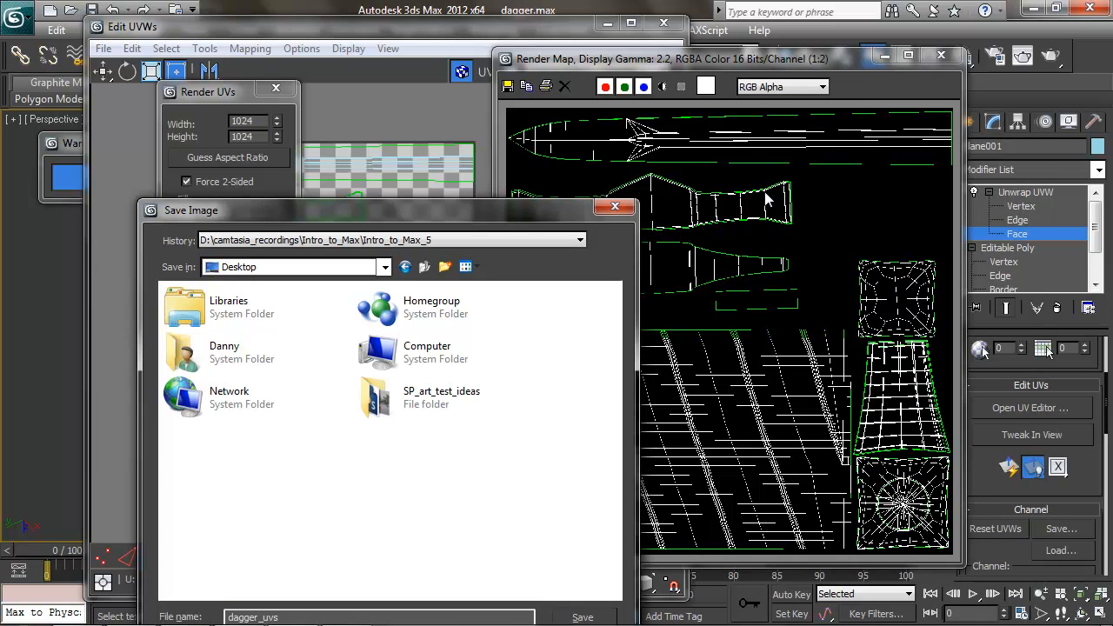
{"action": "left_click_drag", "start_coordinate": [471, 210], "coordinate": [651, 89]}
{"action": "left_click", "coordinate": [478, 494]}
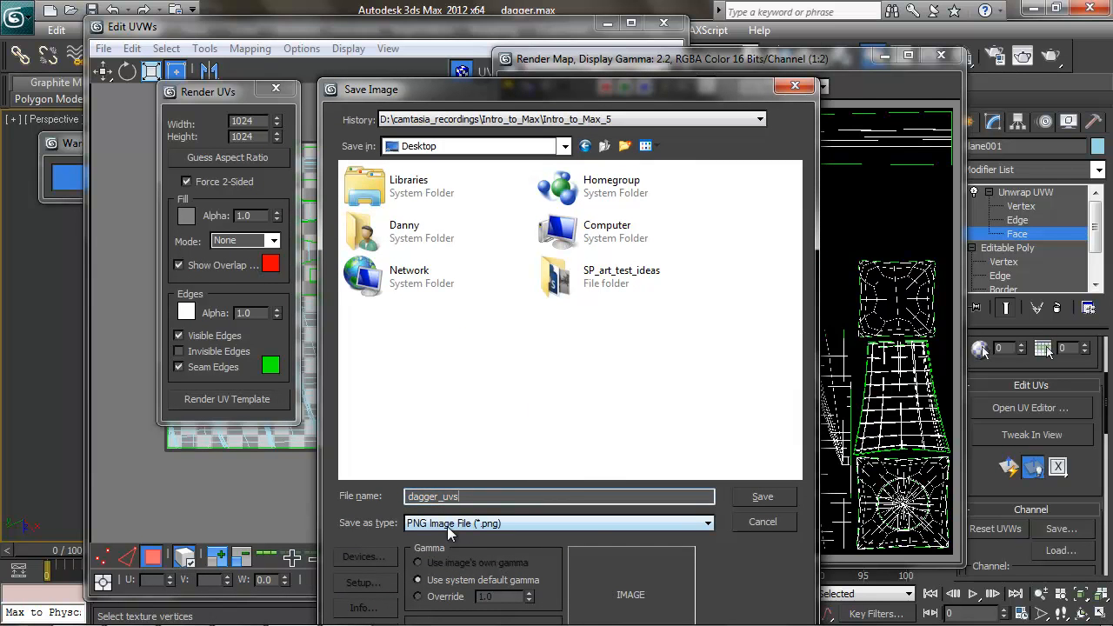
{"action": "left_click", "coordinate": [768, 494]}
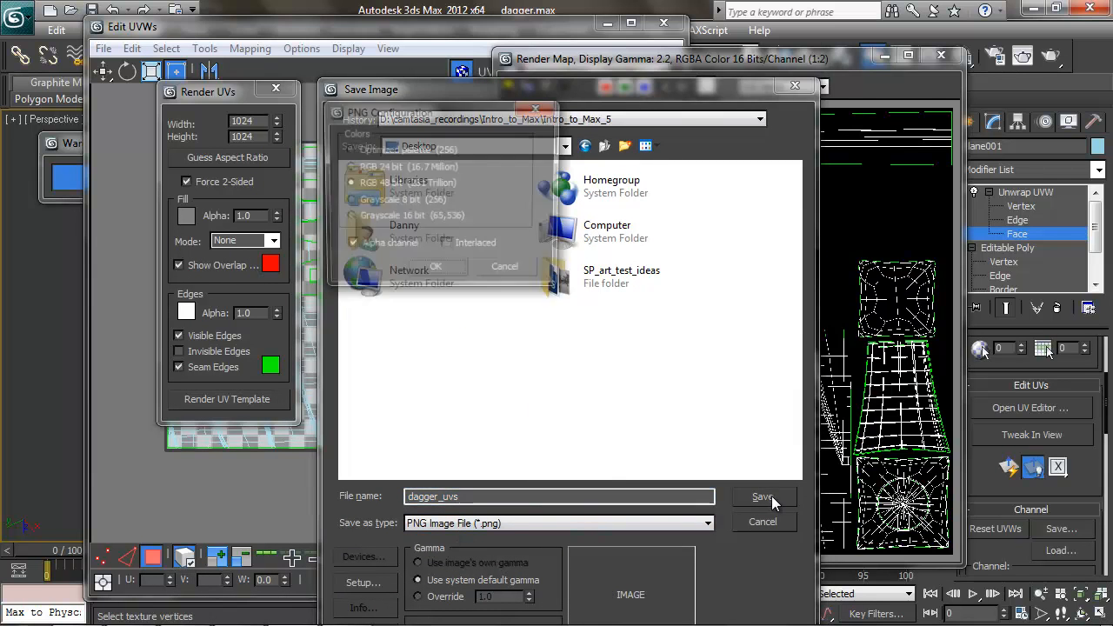
{"action": "left_click_drag", "start_coordinate": [415, 110], "coordinate": [614, 104]}
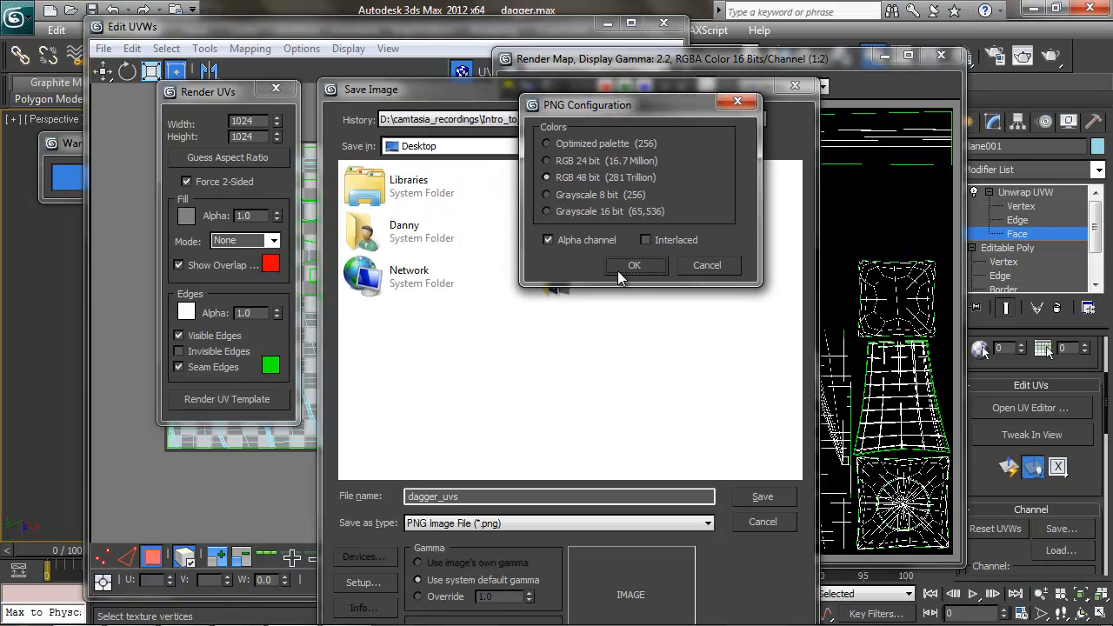
{"action": "left_click", "coordinate": [549, 241]}
{"action": "left_click", "coordinate": [635, 265]}
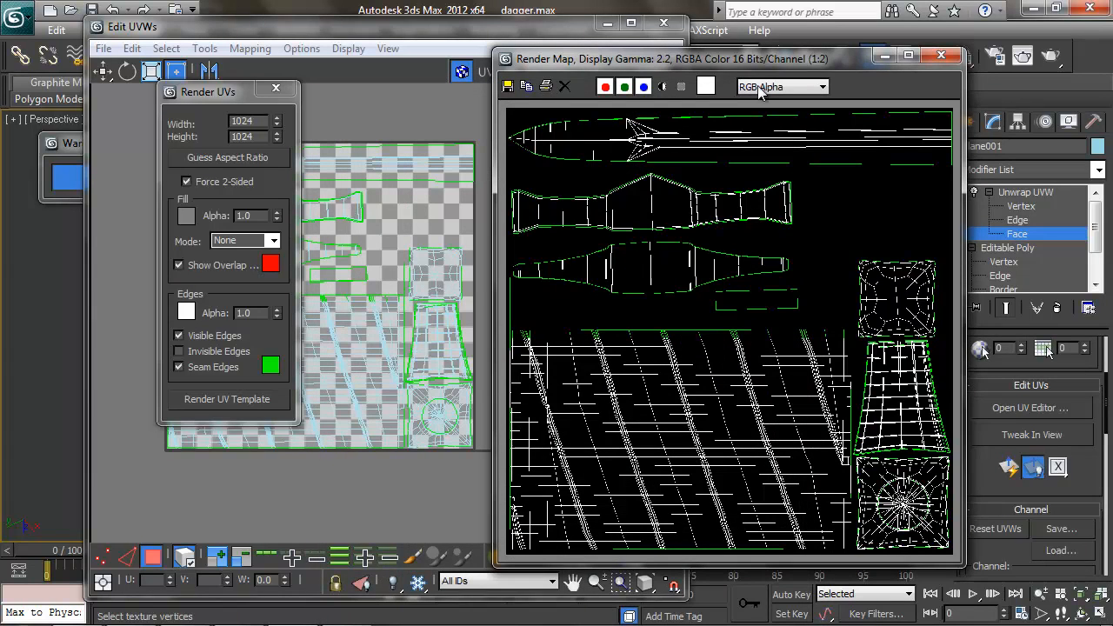